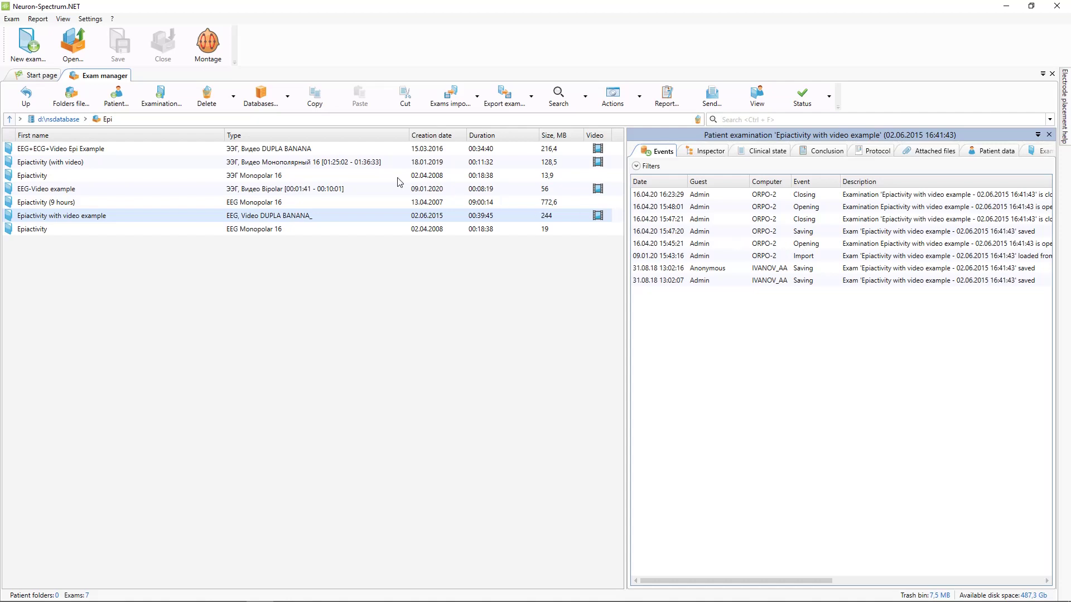
Open Settings > Edit and browse the Hardware, Neuron-Spectrum-AM and General pages
{"action": "left_click", "coordinate": [96, 18]}
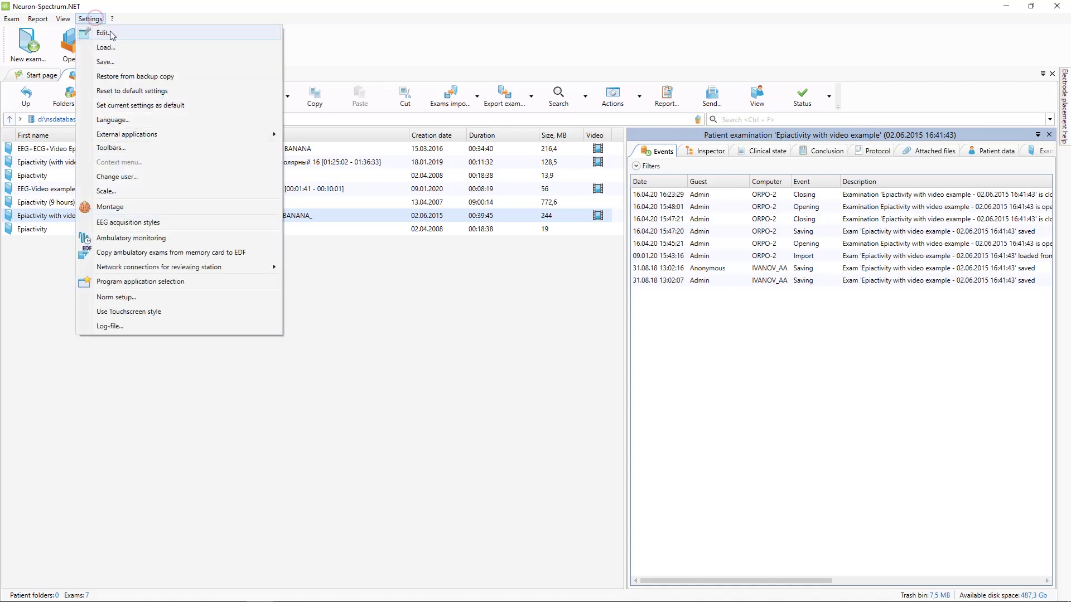
{"action": "left_click", "coordinate": [117, 34]}
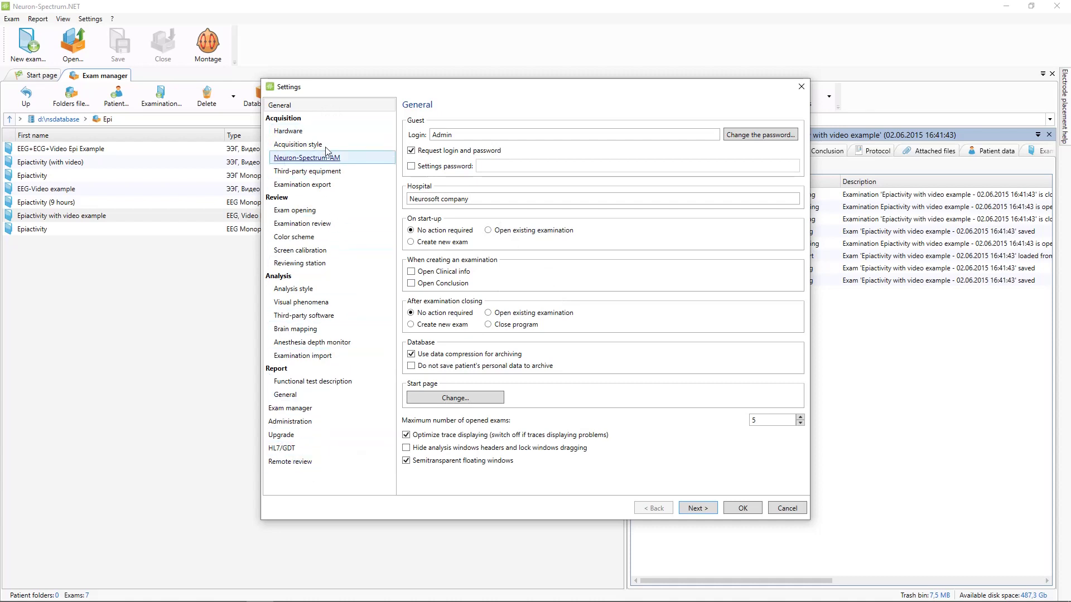
{"action": "left_click", "coordinate": [298, 132]}
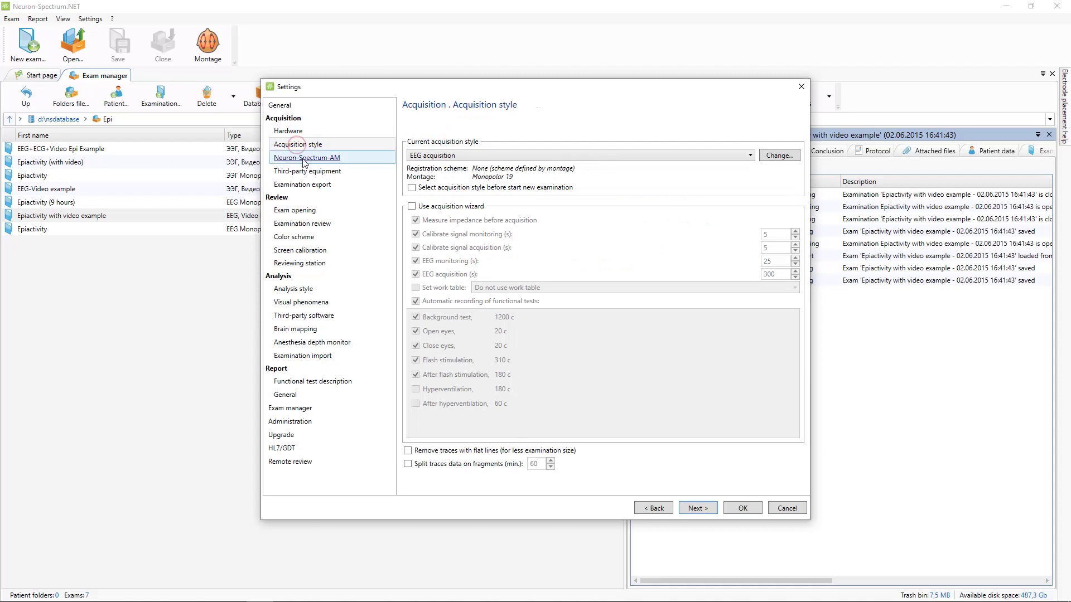
{"action": "left_click", "coordinate": [303, 158]}
{"action": "left_click", "coordinate": [280, 105]}
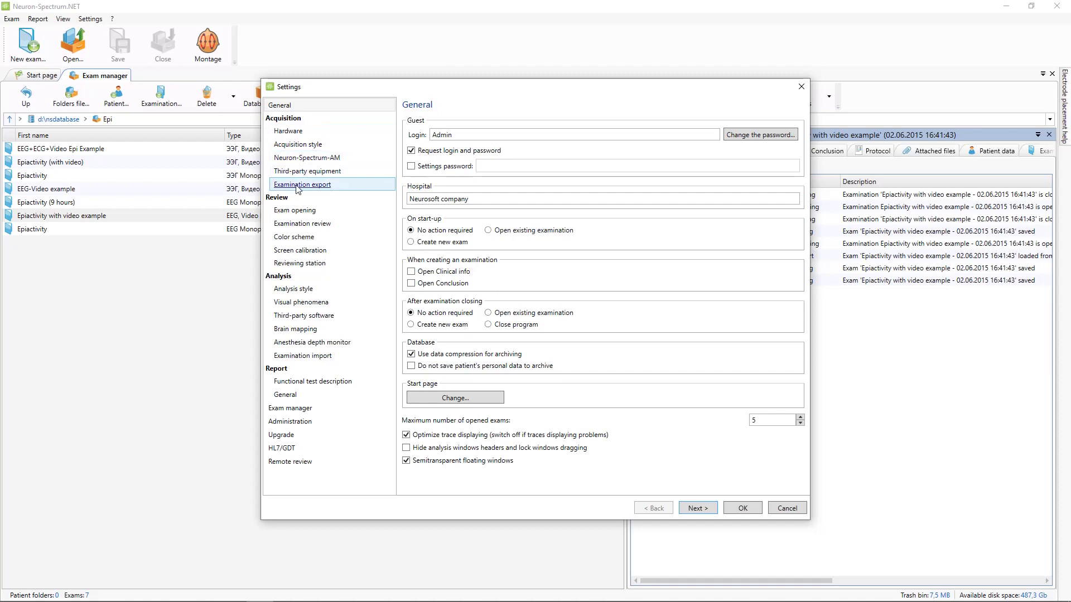
Check the Hardware page, keeping 50 Hz mains and Recursive notch filter, then show Acquisition style
{"action": "left_click", "coordinate": [288, 131]}
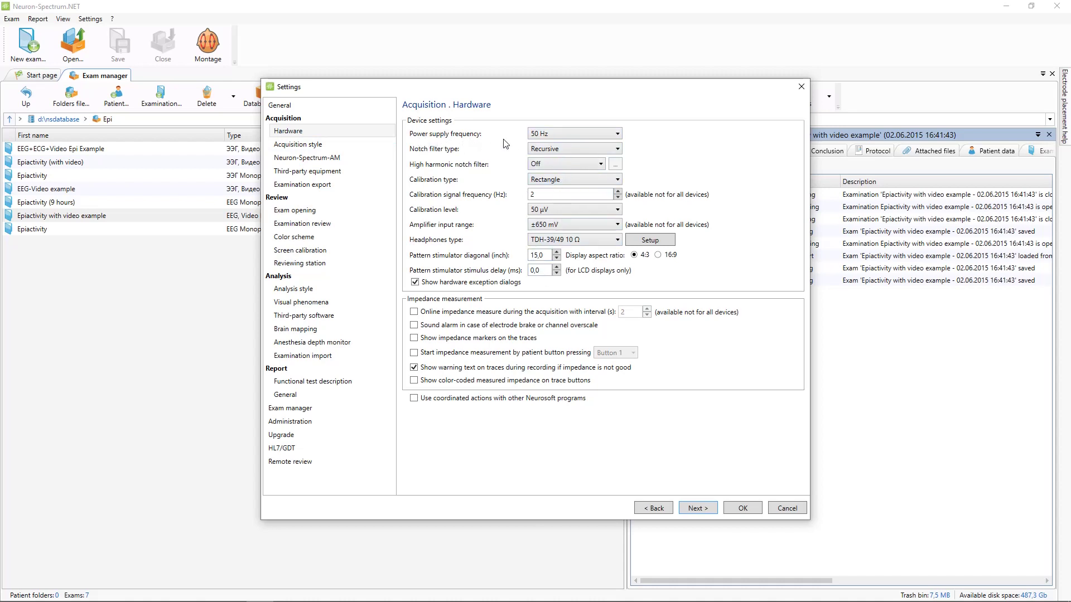
{"action": "left_click", "coordinate": [555, 134]}
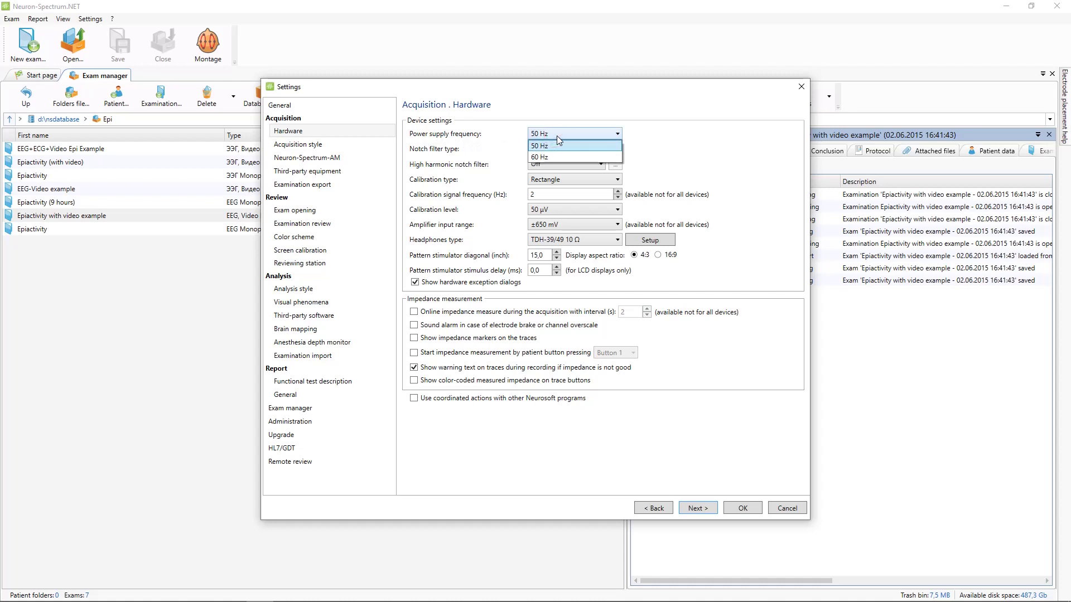
{"action": "left_click", "coordinate": [557, 136]}
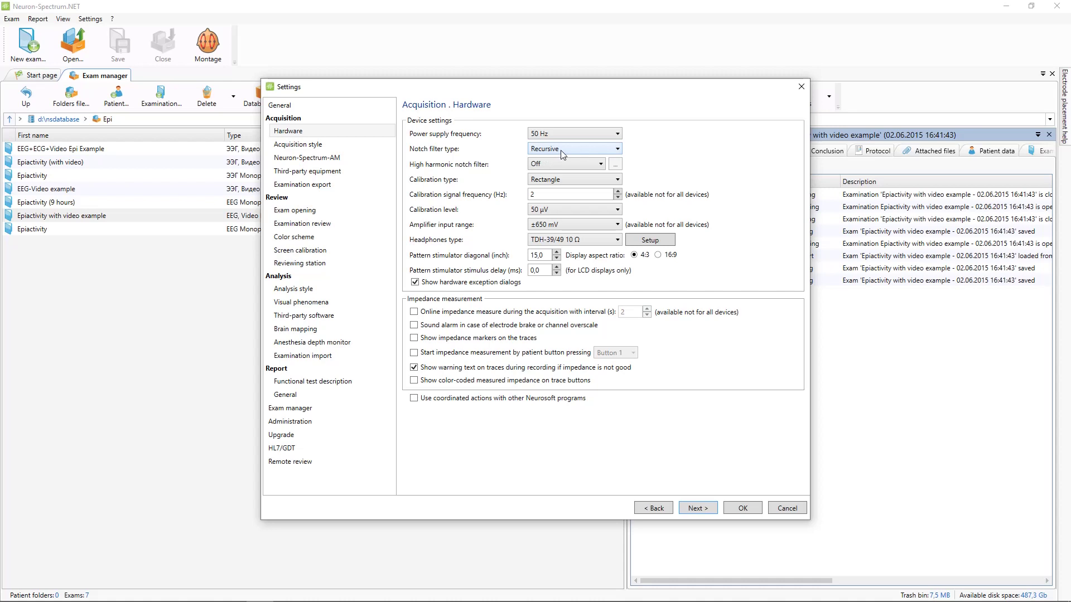
{"action": "left_click", "coordinate": [562, 151]}
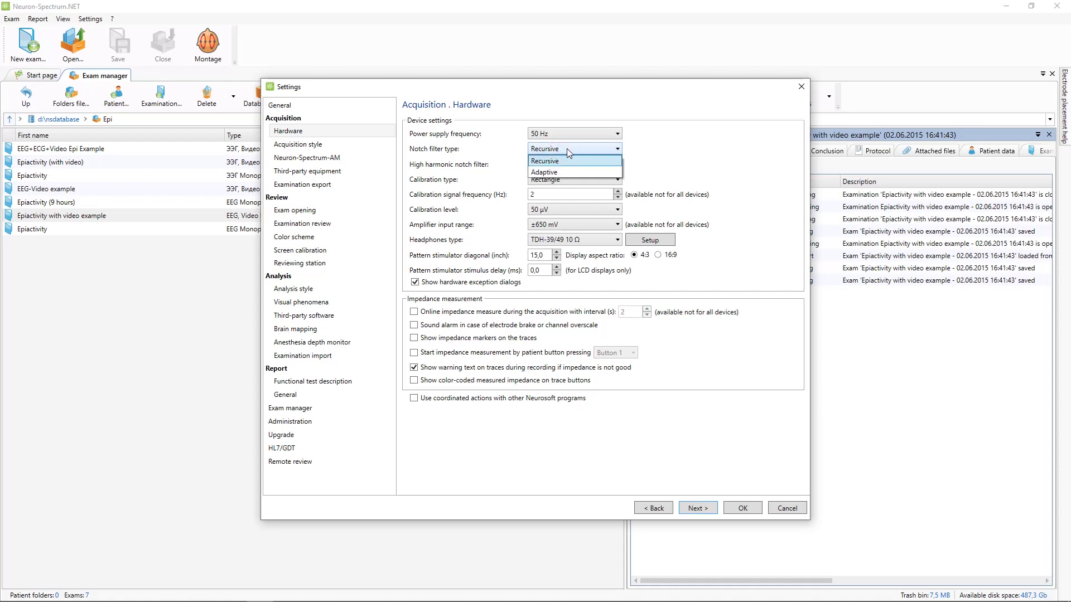
{"action": "left_click", "coordinate": [567, 149]}
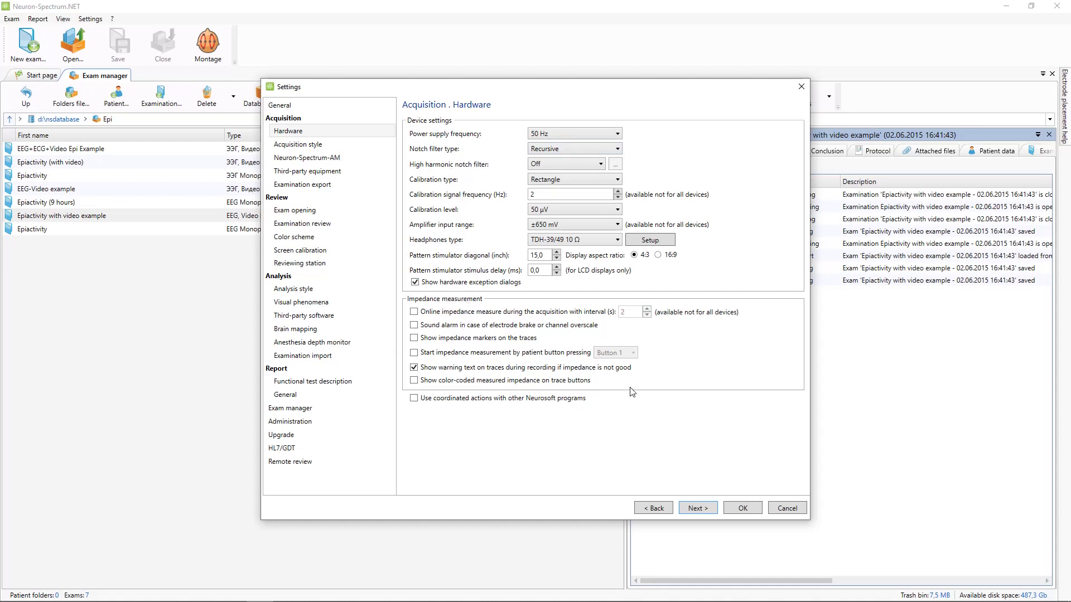
{"action": "left_click", "coordinate": [298, 145]}
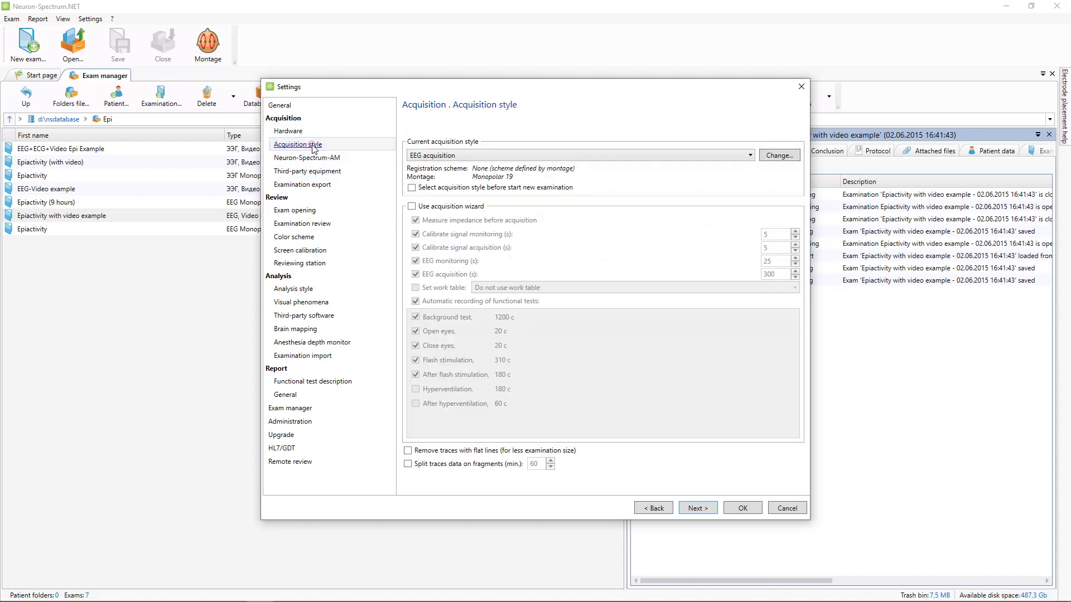
{"action": "left_click", "coordinate": [472, 155]}
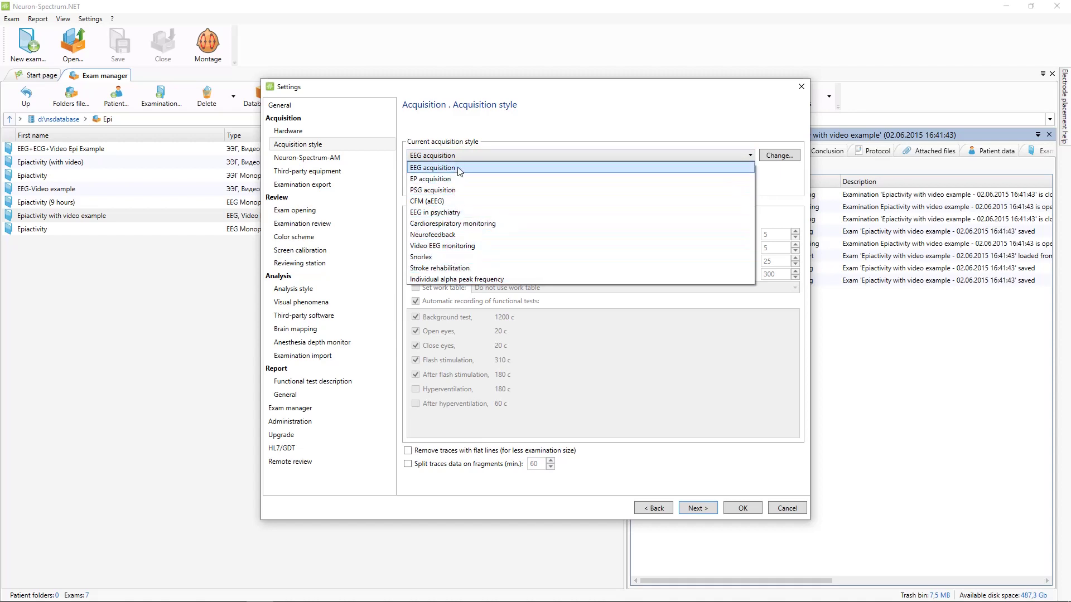
{"action": "left_click", "coordinate": [782, 159]}
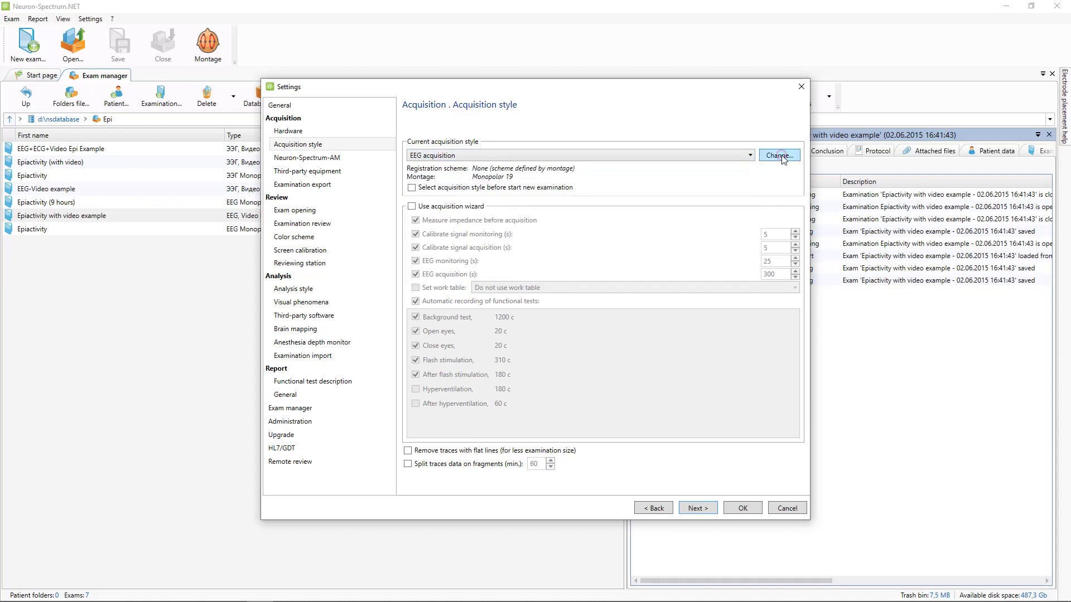
{"action": "left_click", "coordinate": [782, 159]}
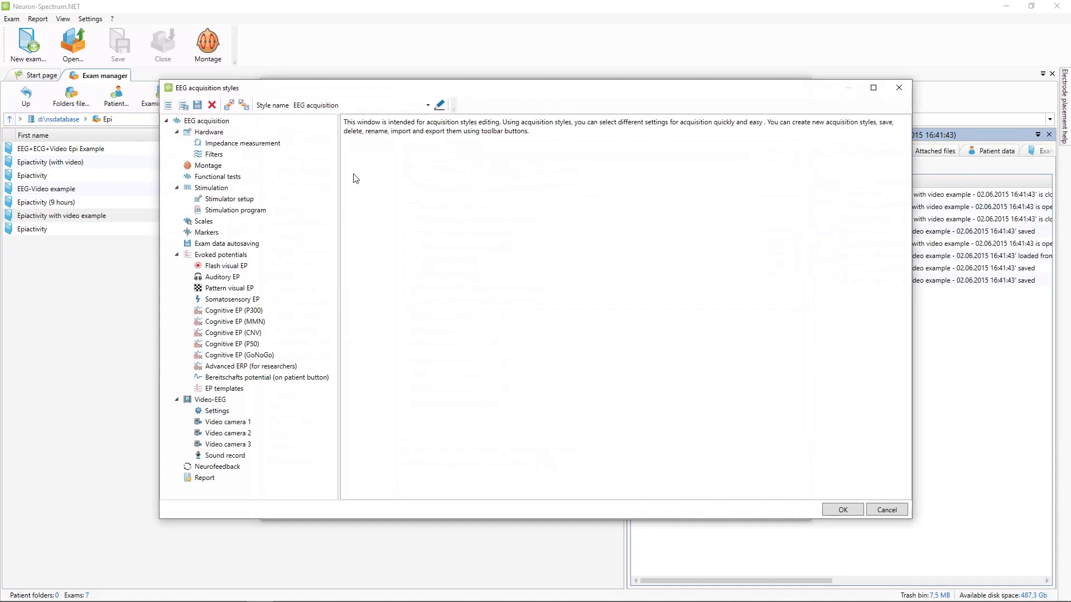
{"action": "left_click", "coordinate": [366, 108]}
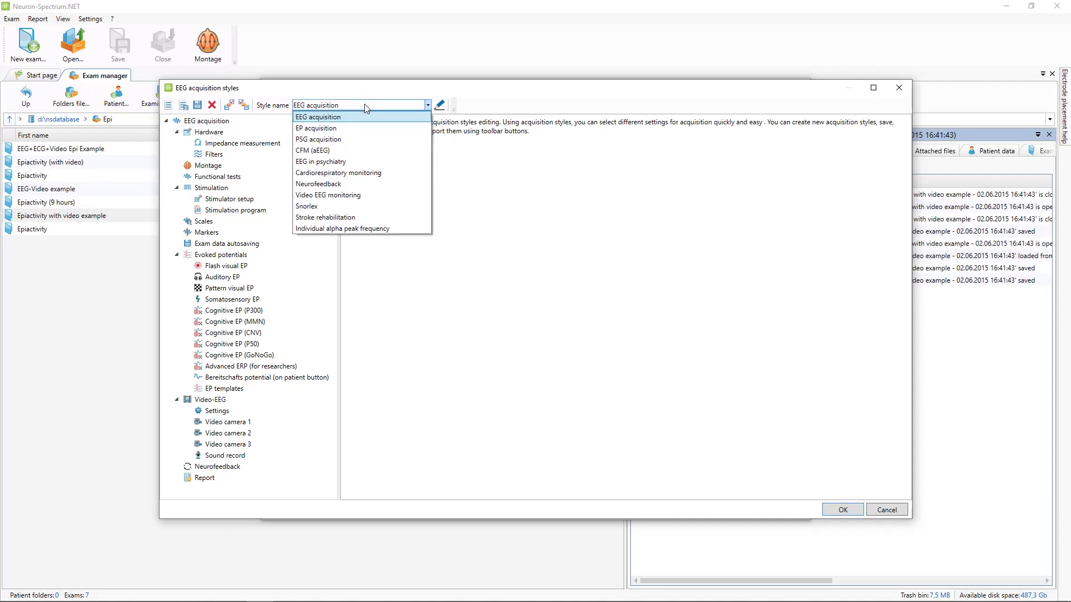
{"action": "left_click", "coordinate": [337, 150]}
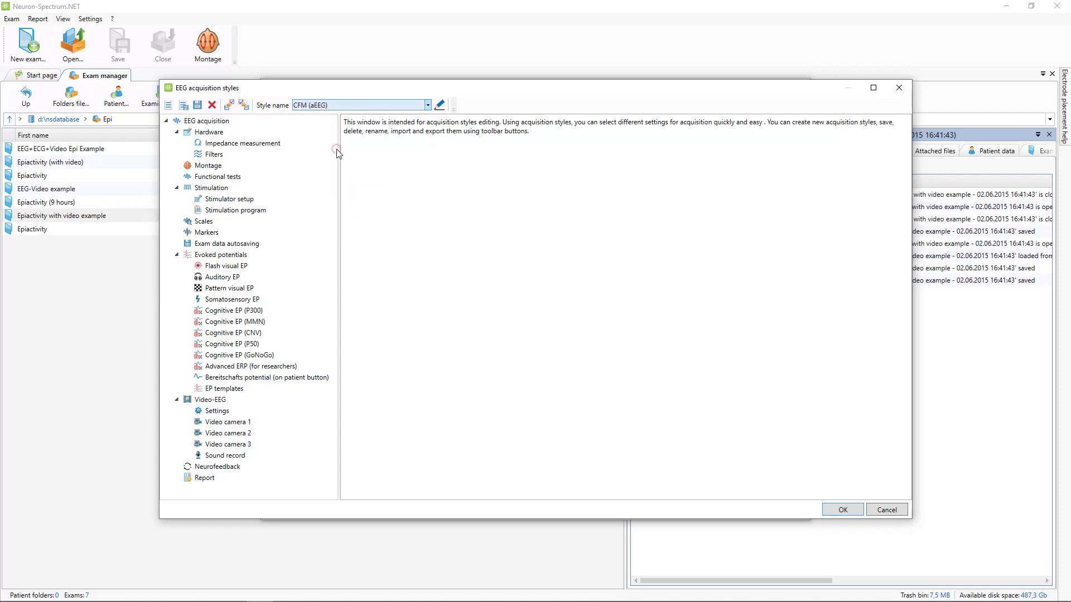
{"action": "left_click", "coordinate": [222, 144]}
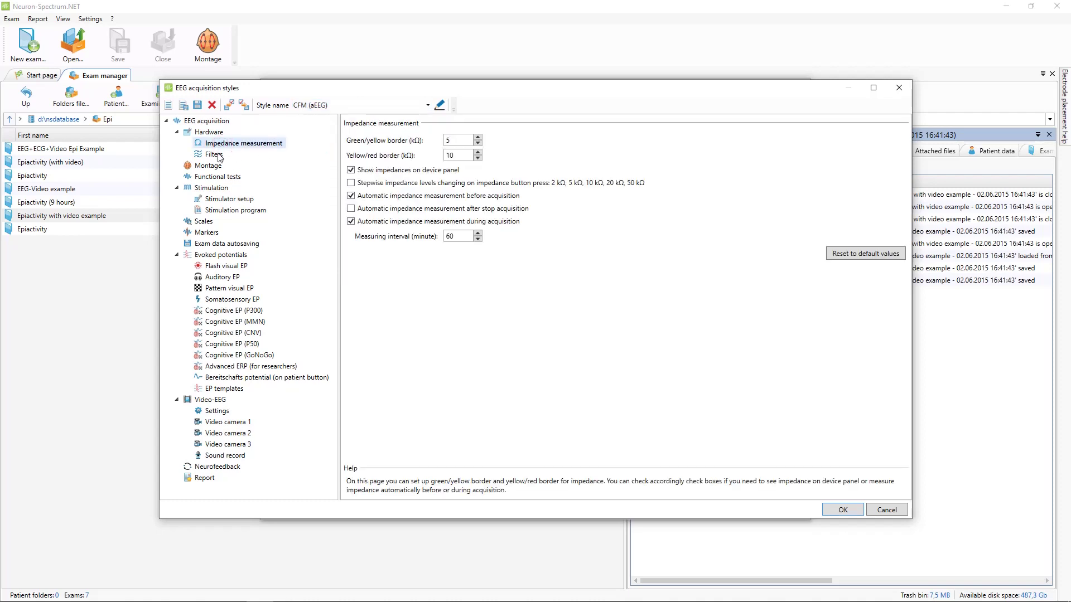
{"action": "left_click", "coordinate": [215, 155]}
{"action": "left_click", "coordinate": [214, 154]}
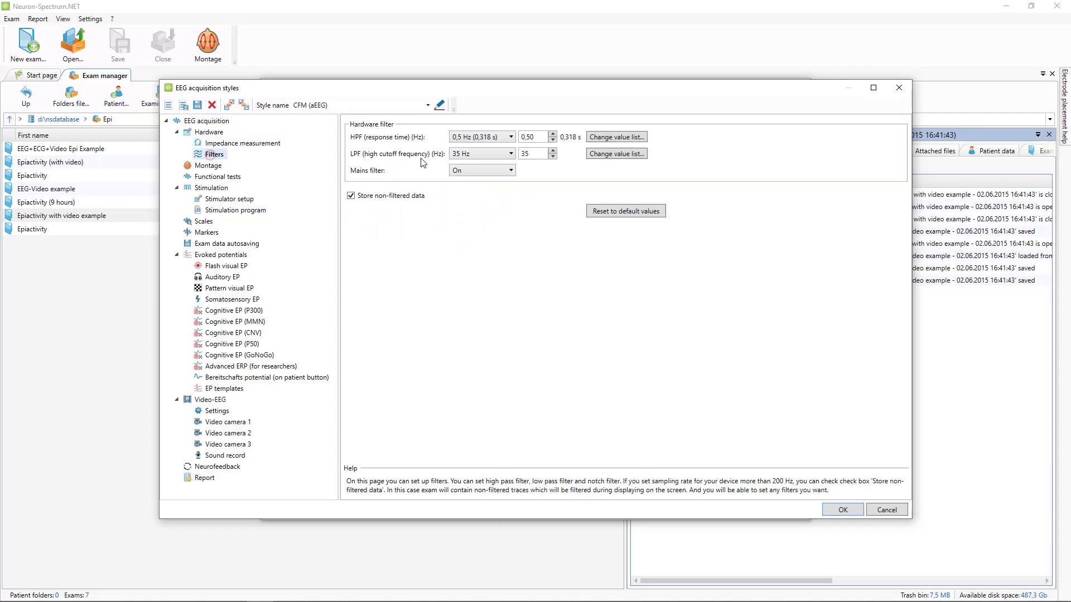
{"action": "left_click", "coordinate": [214, 166]}
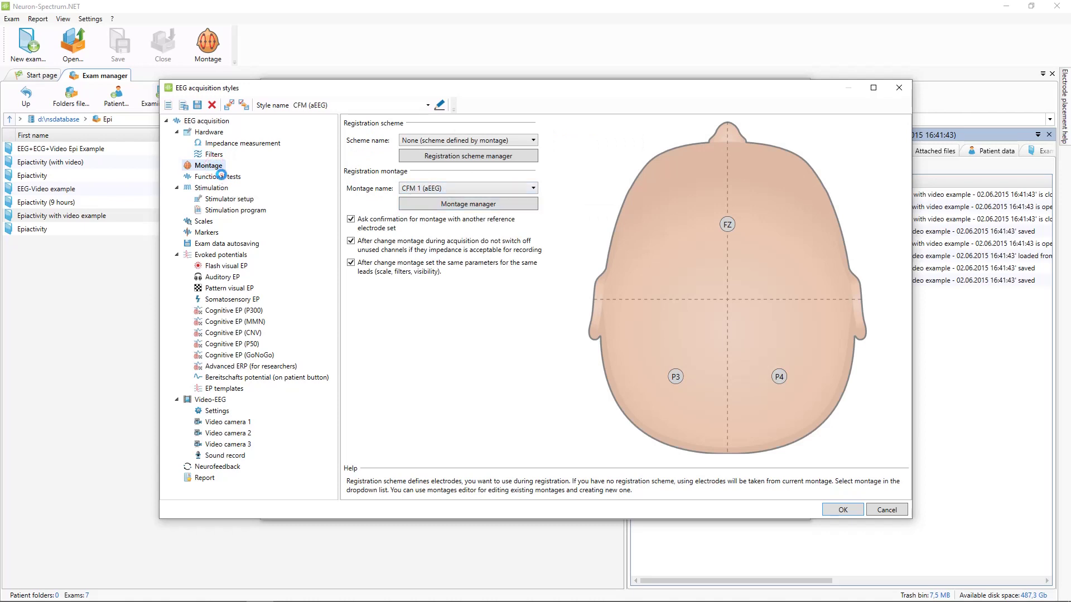
{"action": "left_click", "coordinate": [220, 176]}
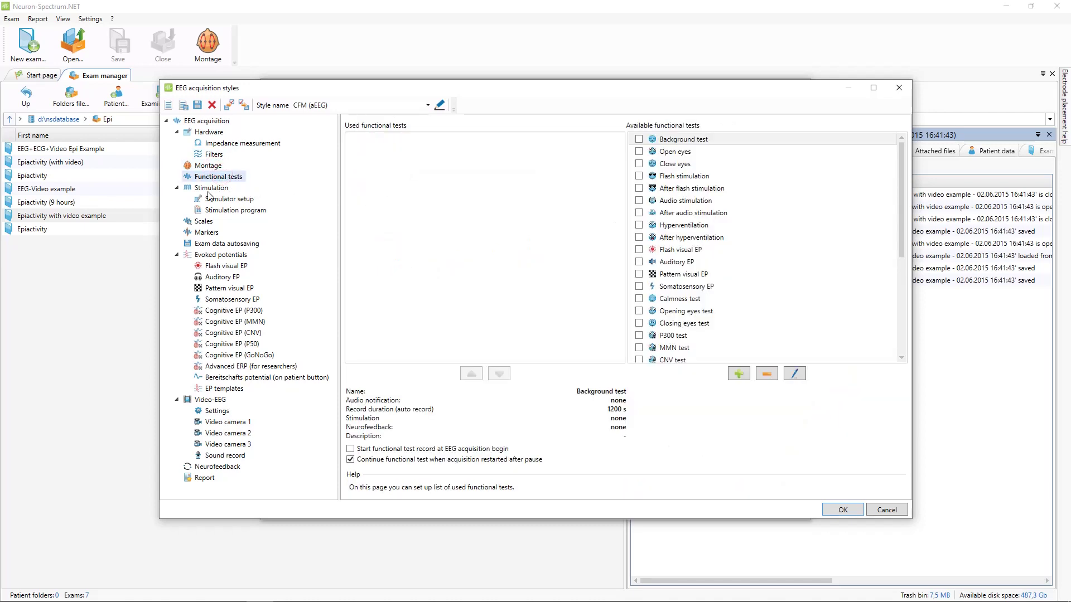
{"action": "left_click", "coordinate": [215, 200]}
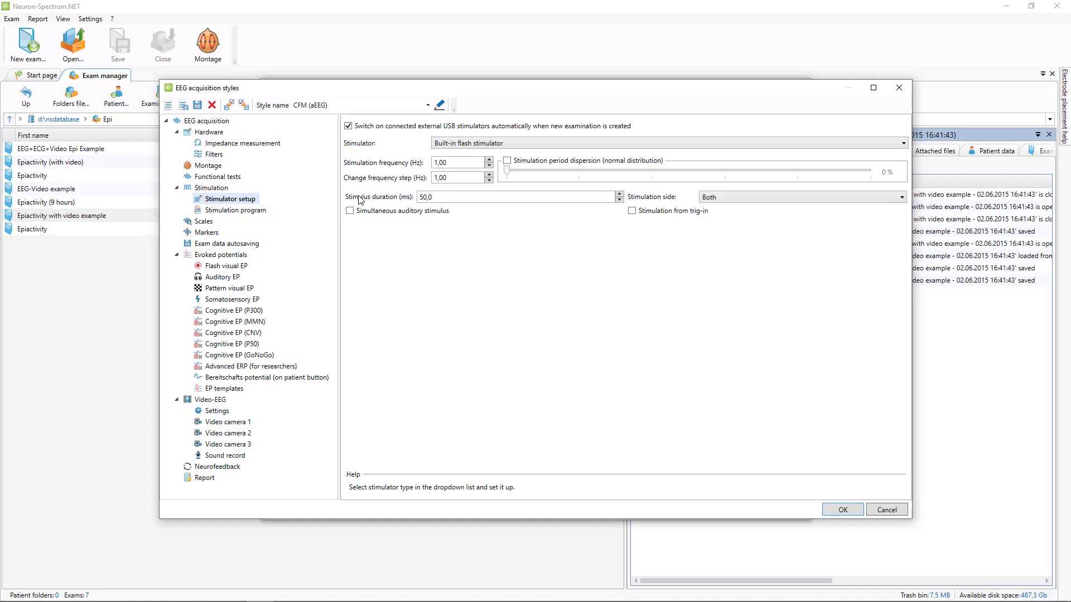
{"action": "left_click", "coordinate": [465, 146]}
{"action": "left_click", "coordinate": [461, 162]}
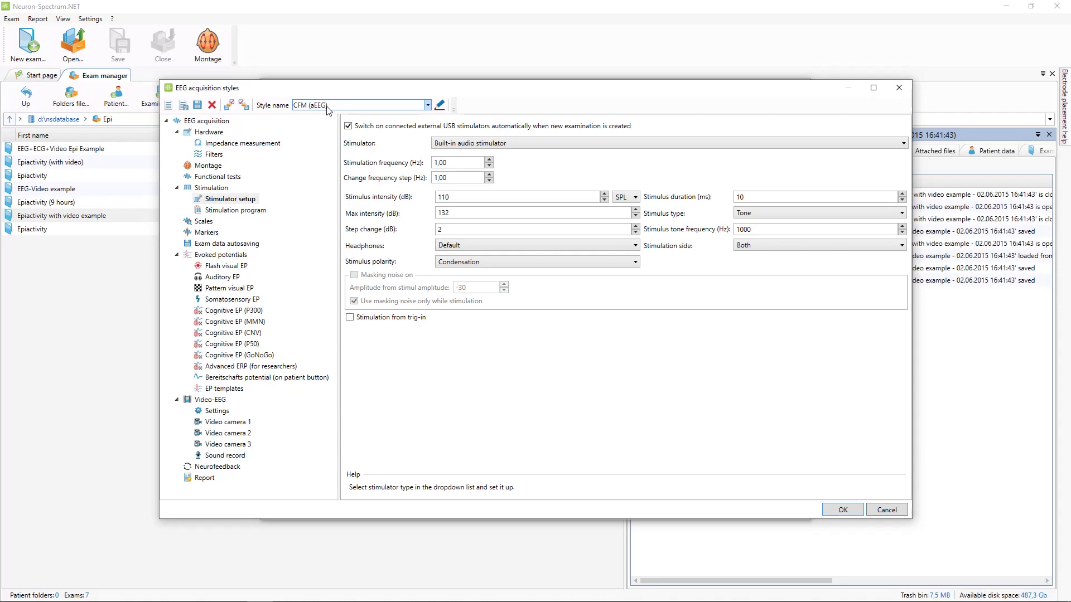
{"action": "left_click", "coordinate": [330, 110]}
{"action": "left_click", "coordinate": [335, 114]}
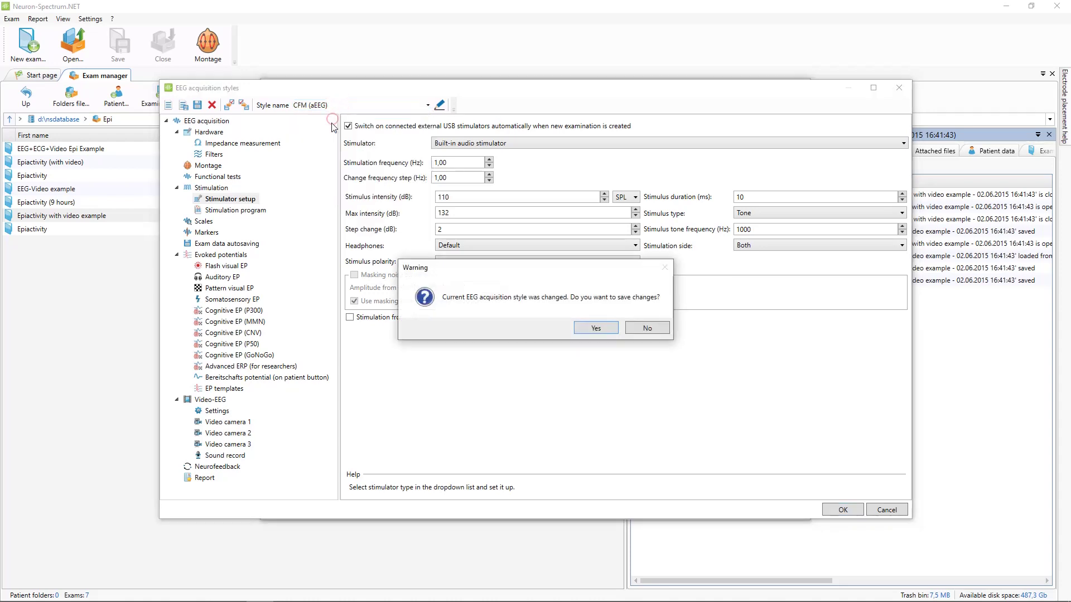
{"action": "left_click", "coordinate": [640, 329]}
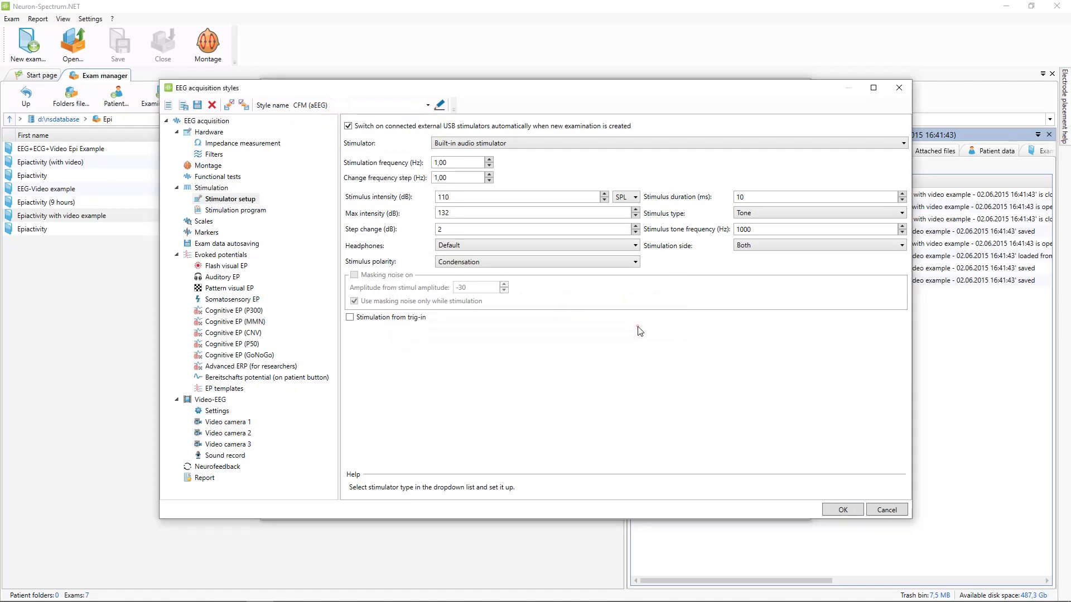
{"action": "left_click", "coordinate": [879, 511]}
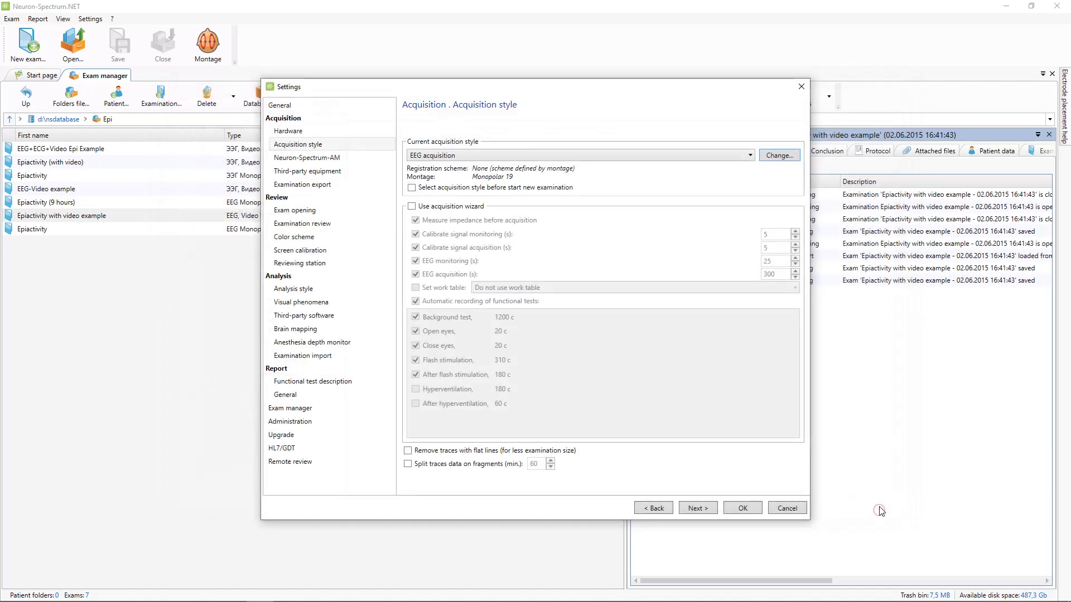
Keep EEG acquisition, toggle 'Use acquisition wizard', then show the Neuron-Spectrum-AM page
{"action": "left_click", "coordinate": [547, 158]}
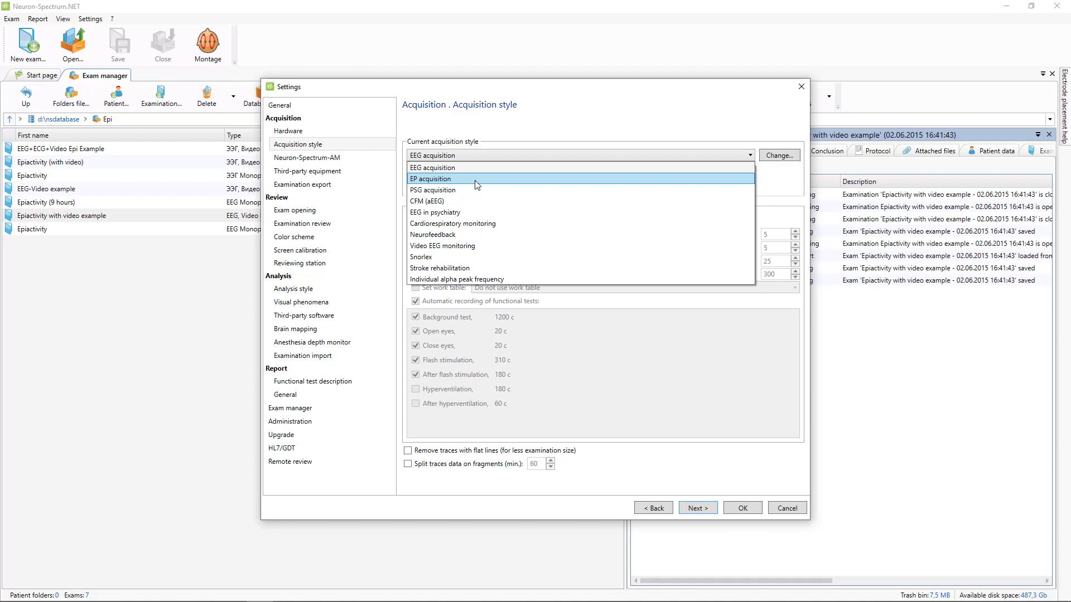
{"action": "left_click", "coordinate": [425, 131]}
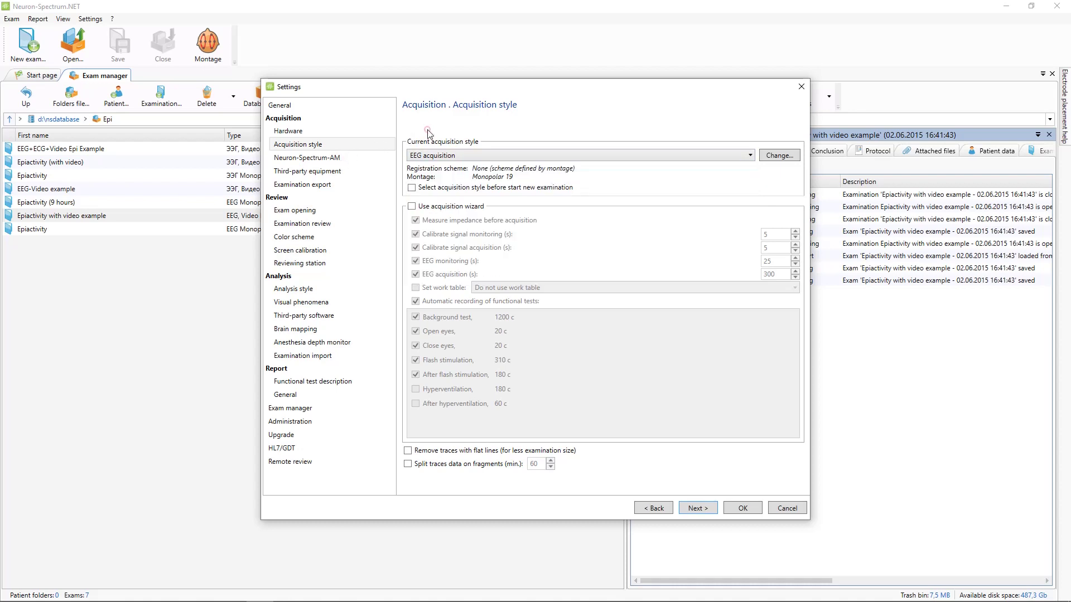
{"action": "left_click", "coordinate": [454, 208]}
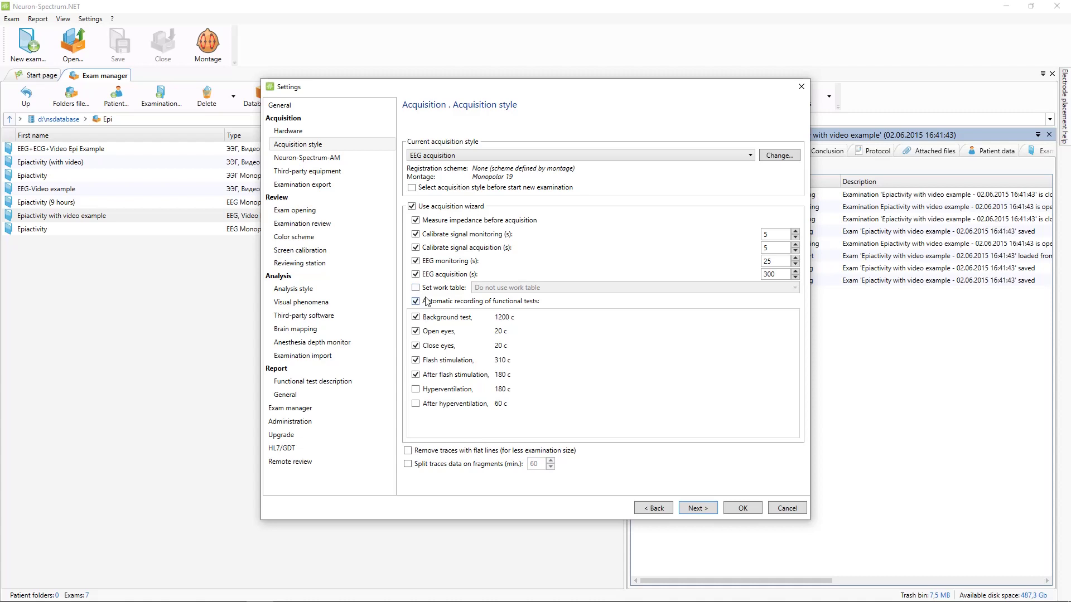
{"action": "left_click", "coordinate": [413, 208]}
{"action": "left_click", "coordinate": [322, 159]}
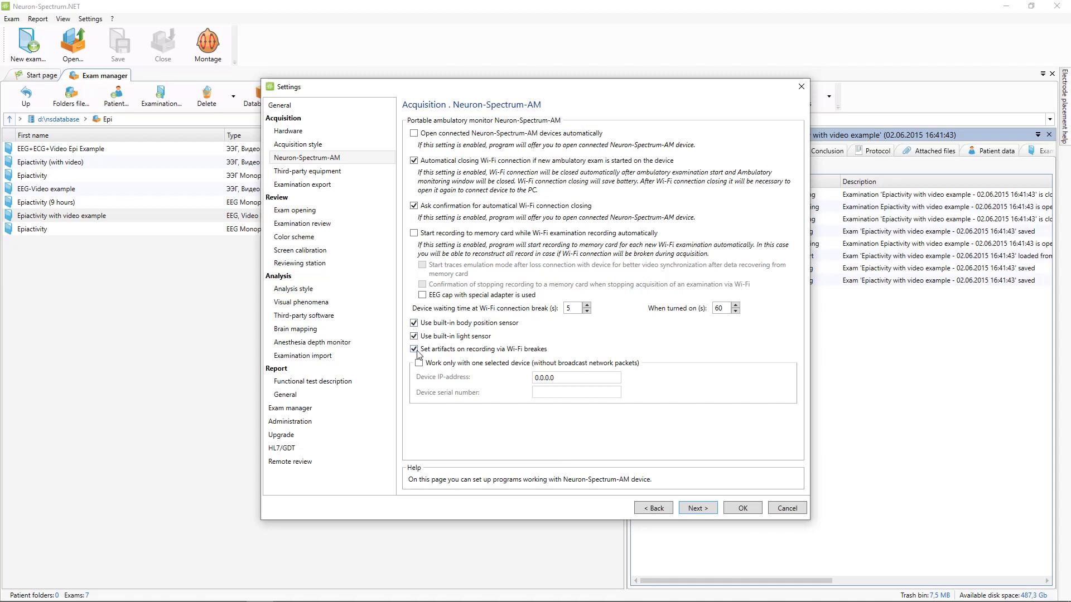
Show the Third-party equipment settings page
{"action": "left_click", "coordinate": [310, 171]}
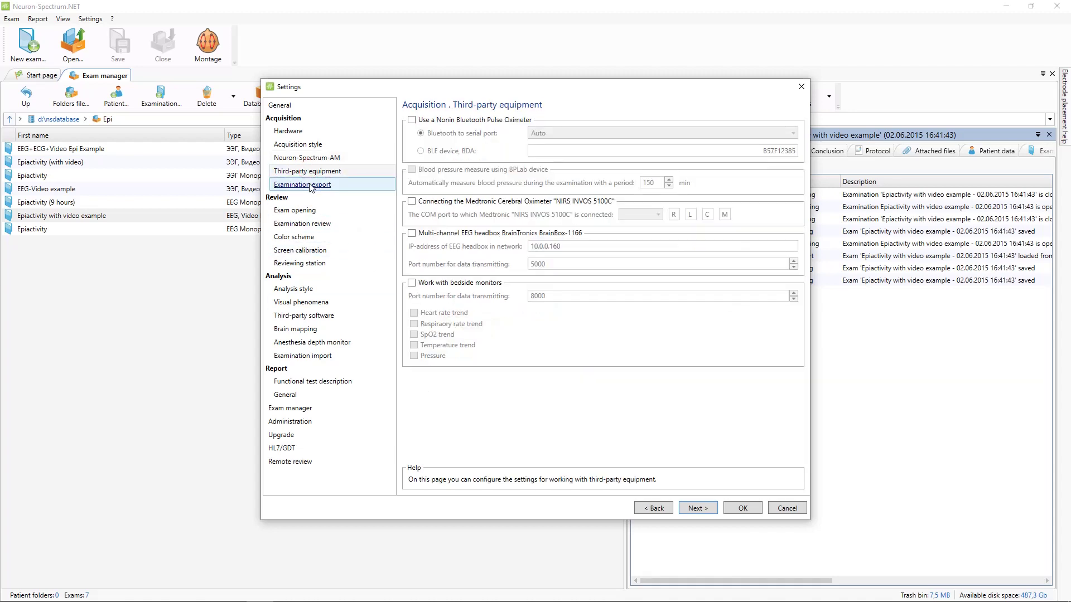
{"action": "left_click", "coordinate": [323, 189]}
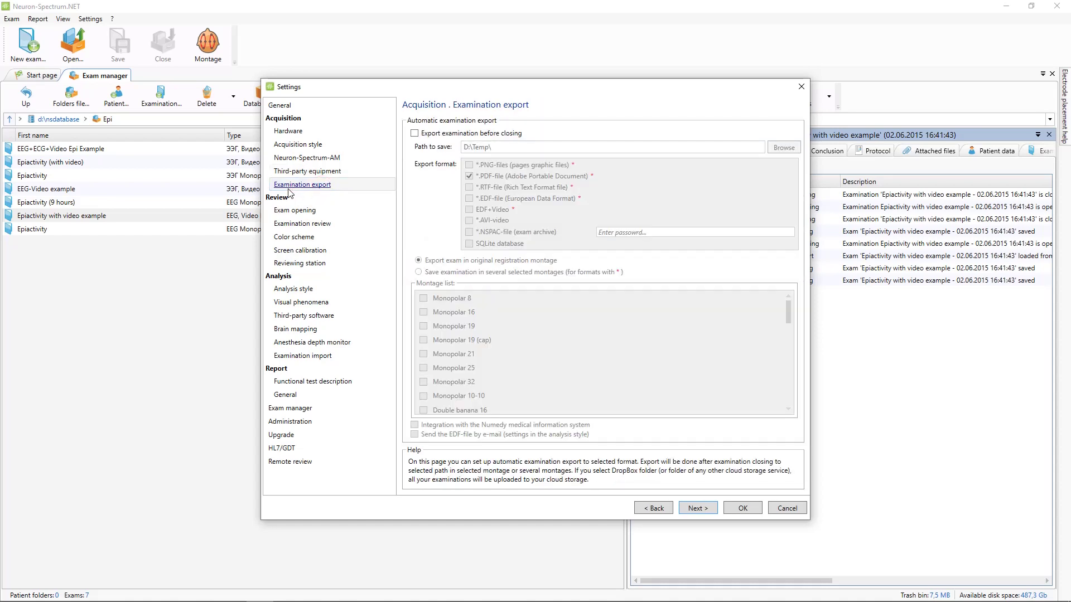
{"action": "left_click", "coordinate": [415, 133]}
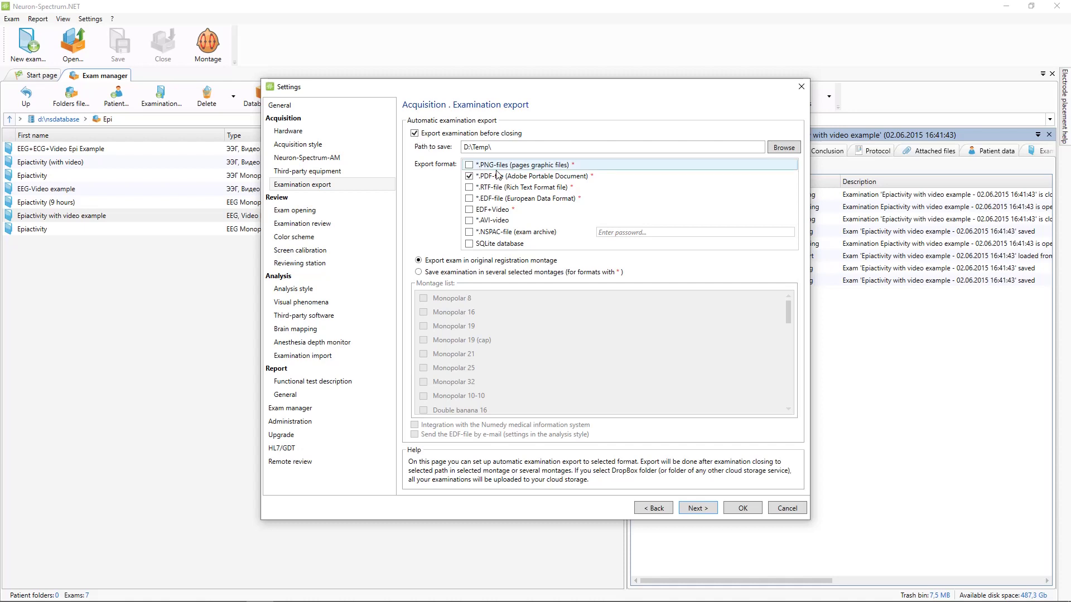
{"action": "left_click", "coordinate": [415, 134]}
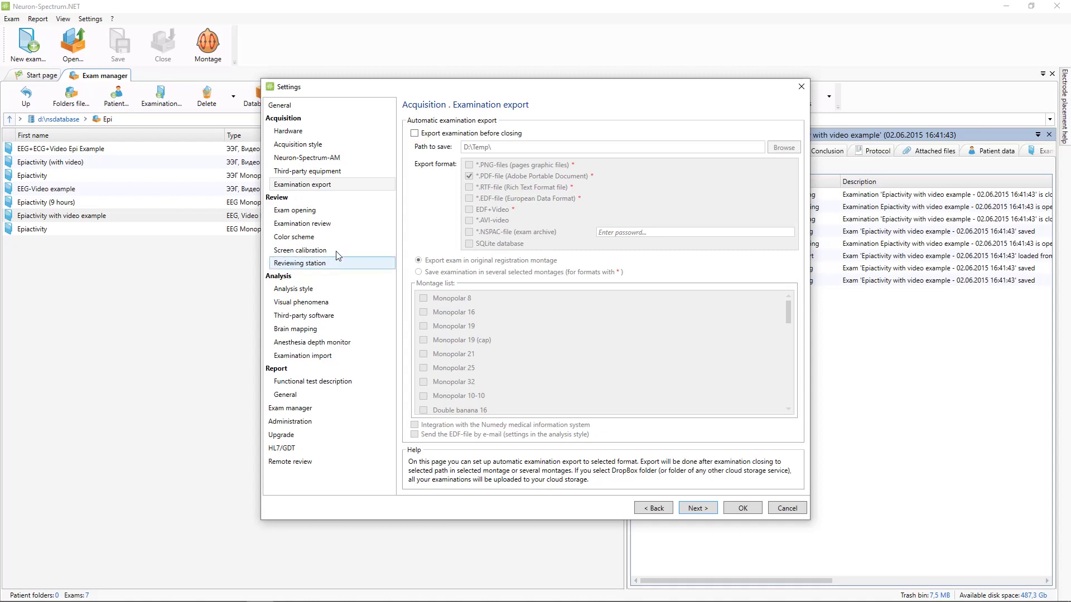
Show Exam opening and check the working table list, keeping 'Do not use work table'
{"action": "left_click", "coordinate": [303, 212]}
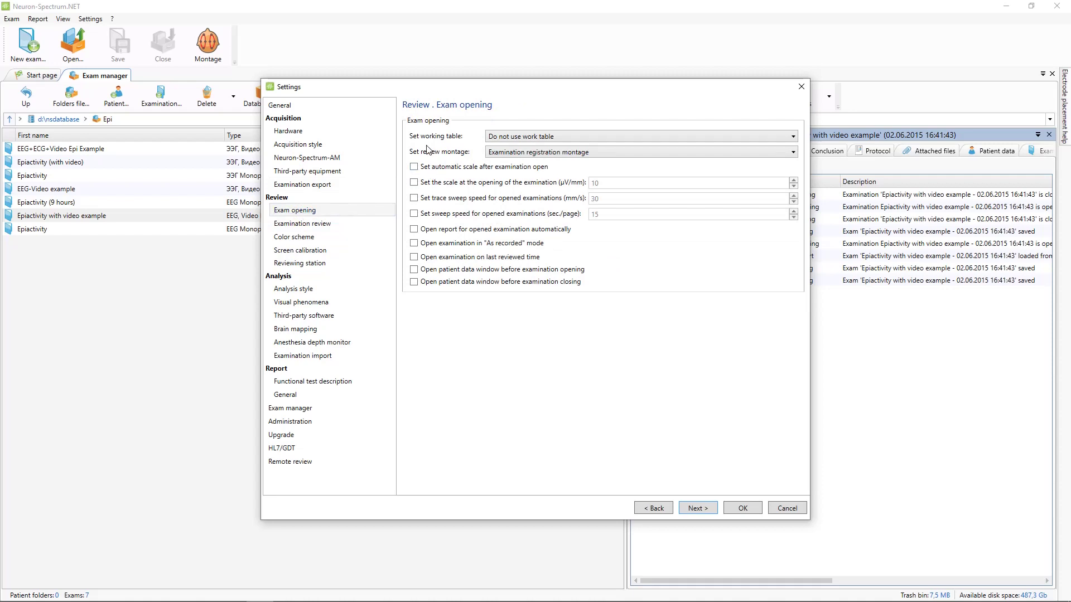
{"action": "left_click", "coordinate": [537, 138]}
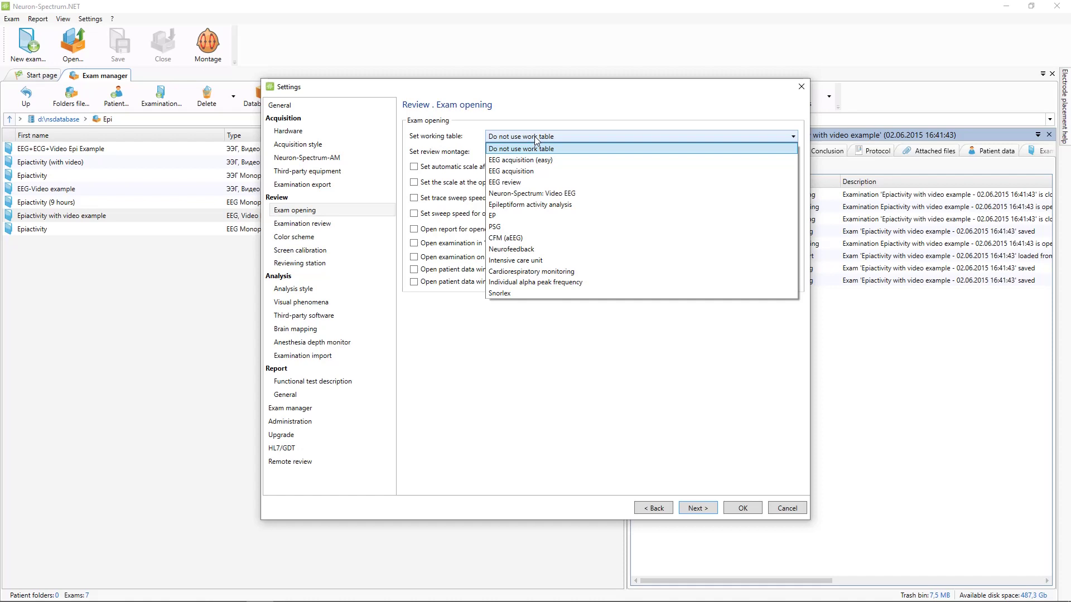
{"action": "left_click", "coordinate": [442, 148]}
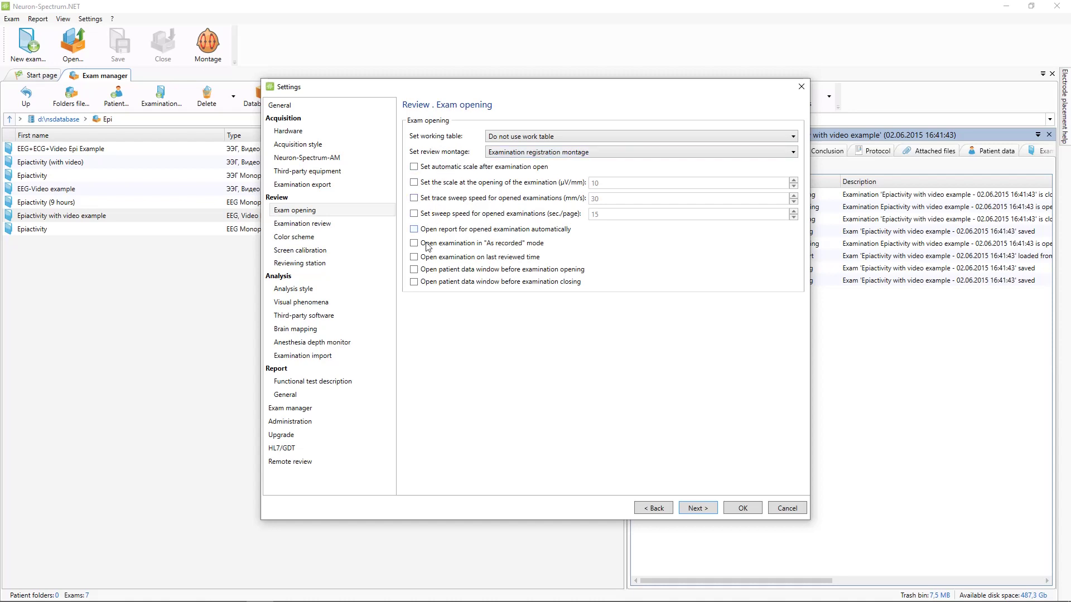
Select Examination review under Review in the Settings tree
{"action": "left_click", "coordinate": [316, 224]}
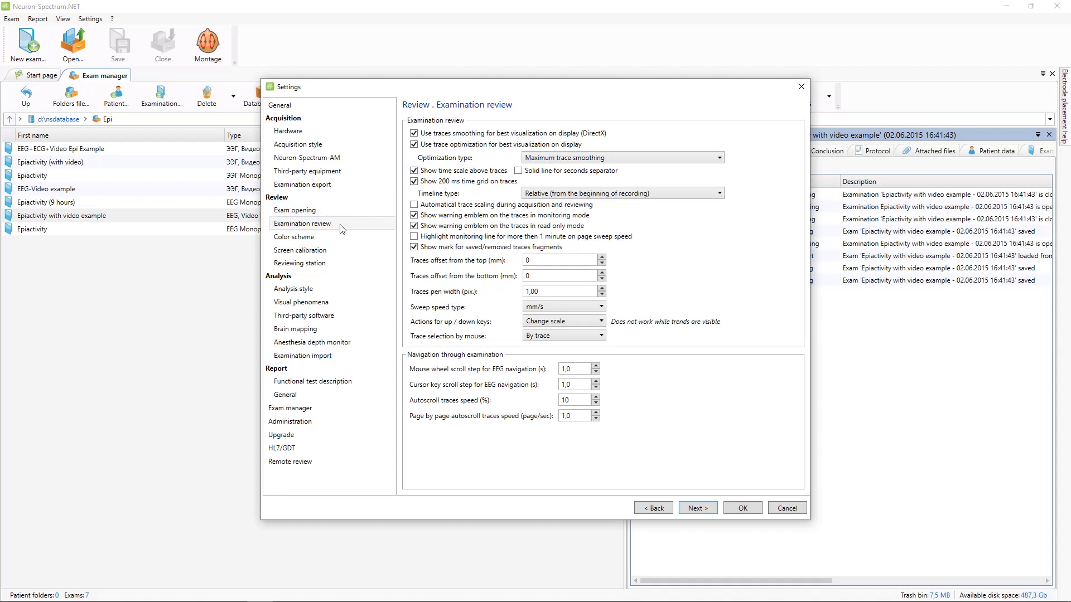
Try the Black-and-White color scheme, then set the current scheme back to Basic
{"action": "left_click", "coordinate": [305, 240]}
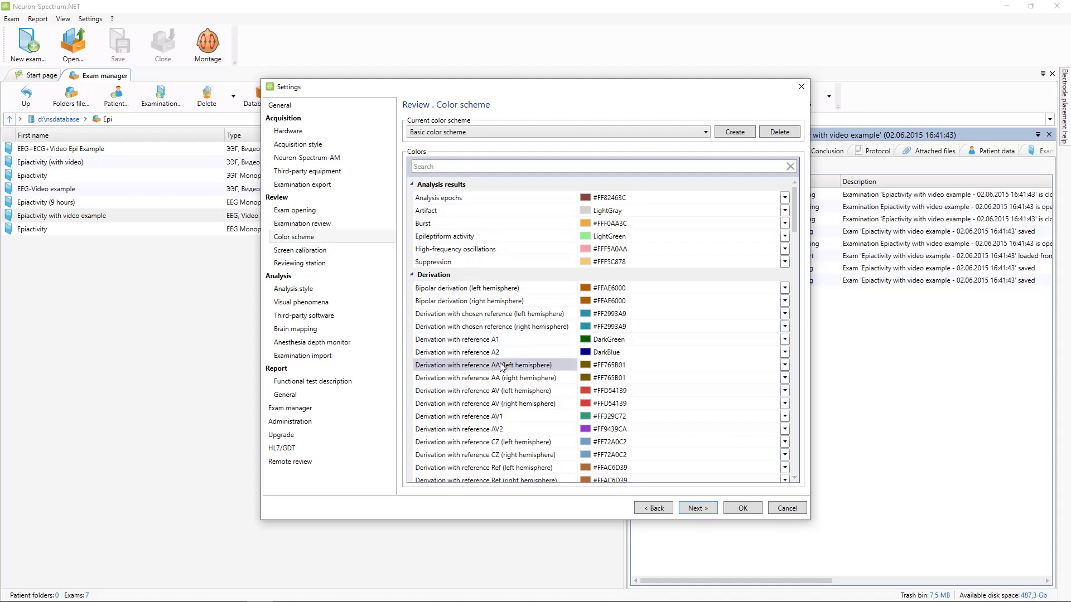
{"action": "scroll", "coordinate": [500, 418], "scroll_direction": "down", "scroll_amount": 4}
{"action": "scroll", "coordinate": [502, 416], "scroll_direction": "down", "scroll_amount": 4}
{"action": "scroll", "coordinate": [502, 416], "scroll_direction": "down", "scroll_amount": 4}
{"action": "scroll", "coordinate": [503, 416], "scroll_direction": "down", "scroll_amount": 4}
{"action": "scroll", "coordinate": [498, 369], "scroll_direction": "down", "scroll_amount": 3}
{"action": "scroll", "coordinate": [497, 366], "scroll_direction": "down", "scroll_amount": 4}
{"action": "left_click", "coordinate": [506, 131]}
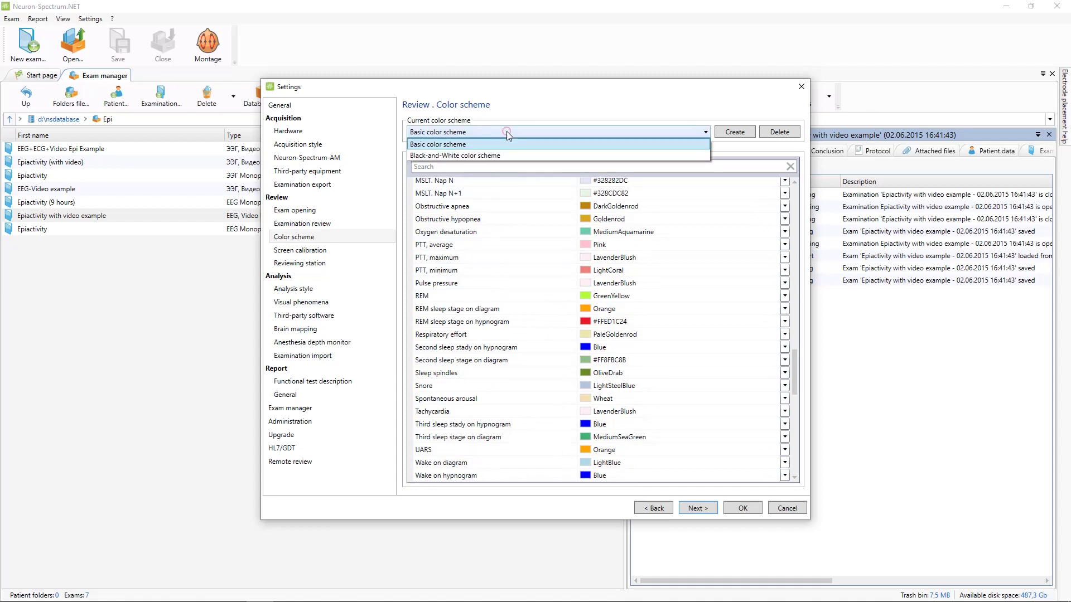
{"action": "left_click", "coordinate": [470, 153]}
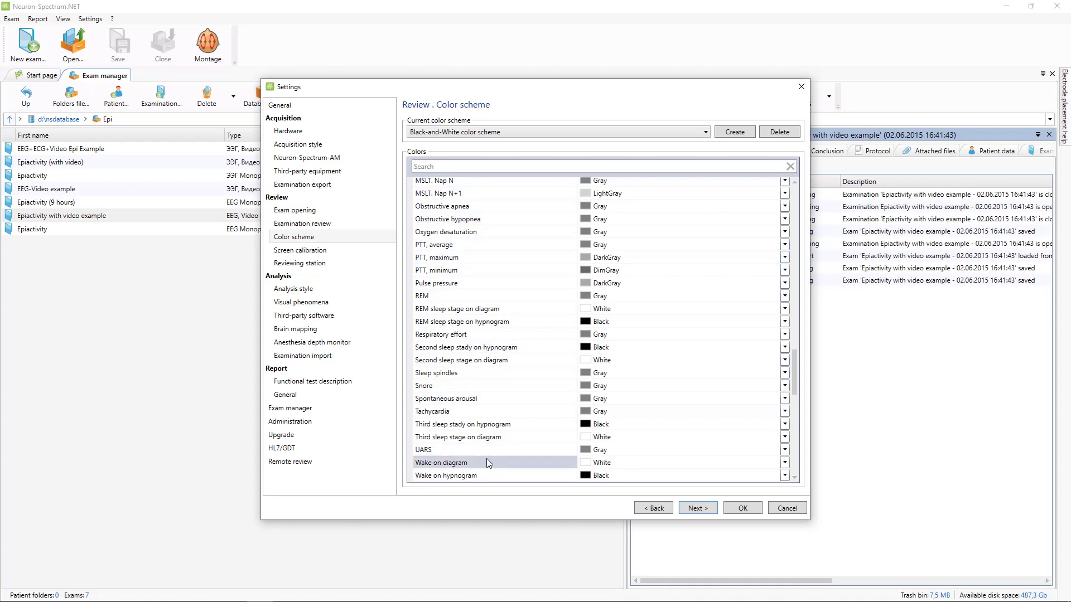
{"action": "left_click", "coordinate": [499, 132]}
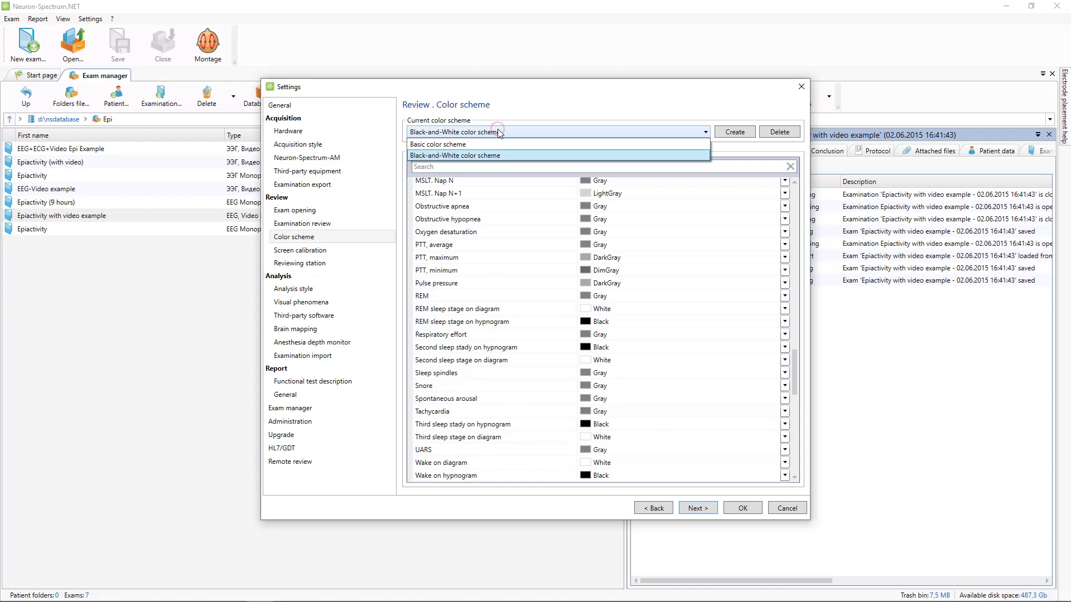
{"action": "left_click", "coordinate": [460, 145]}
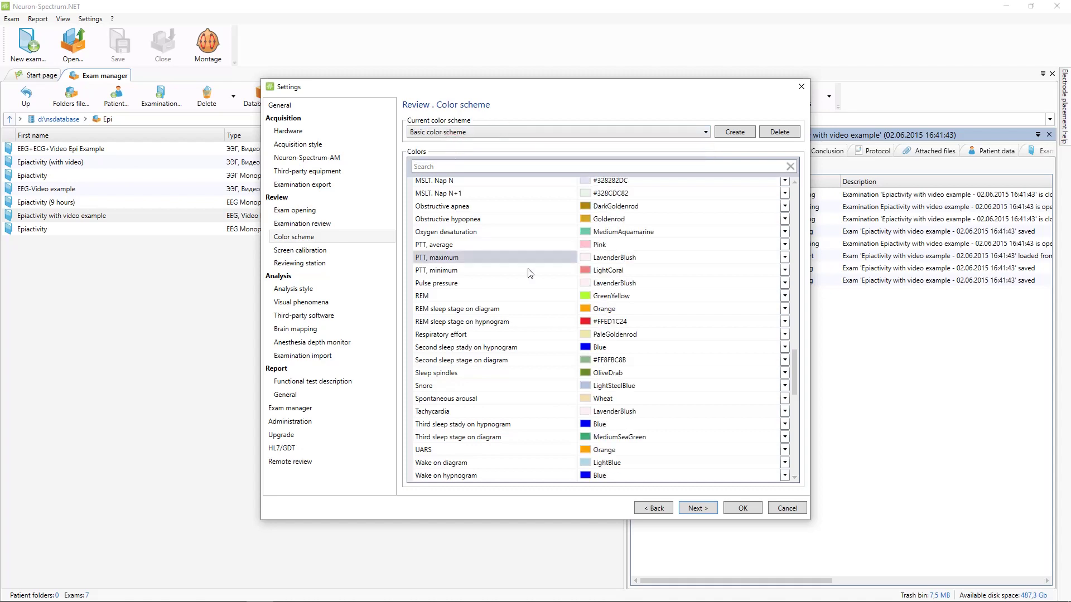
{"action": "scroll", "coordinate": [528, 268], "scroll_direction": "up", "scroll_amount": 3}
{"action": "scroll", "coordinate": [543, 276], "scroll_direction": "up", "scroll_amount": 5}
{"action": "scroll", "coordinate": [543, 276], "scroll_direction": "up", "scroll_amount": 5}
{"action": "scroll", "coordinate": [543, 277], "scroll_direction": "up", "scroll_amount": 5}
{"action": "scroll", "coordinate": [543, 277], "scroll_direction": "up", "scroll_amount": 3}
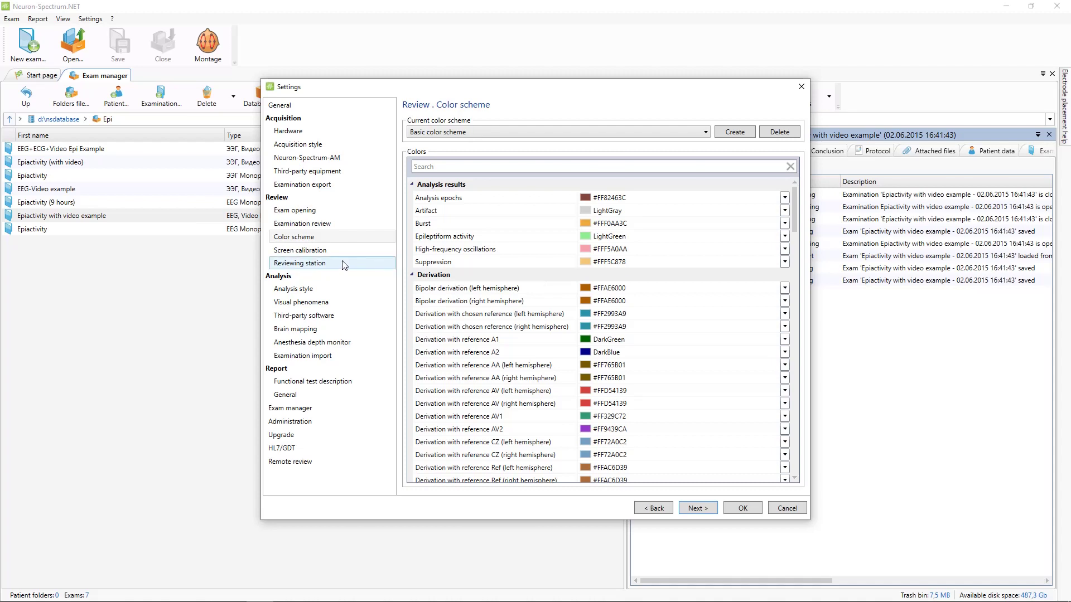
Try a manual 406 mm screen width, restore Auto scale, then show Reviewing station
{"action": "left_click", "coordinate": [317, 251]}
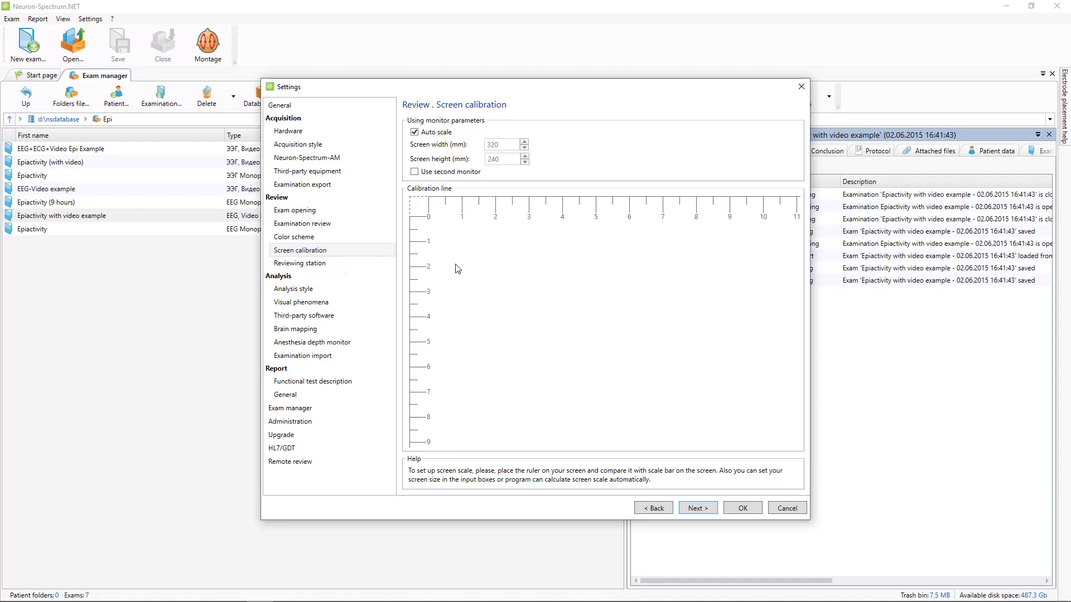
{"action": "left_click_drag", "start_coordinate": [587, 207], "coordinate": [564, 212]}
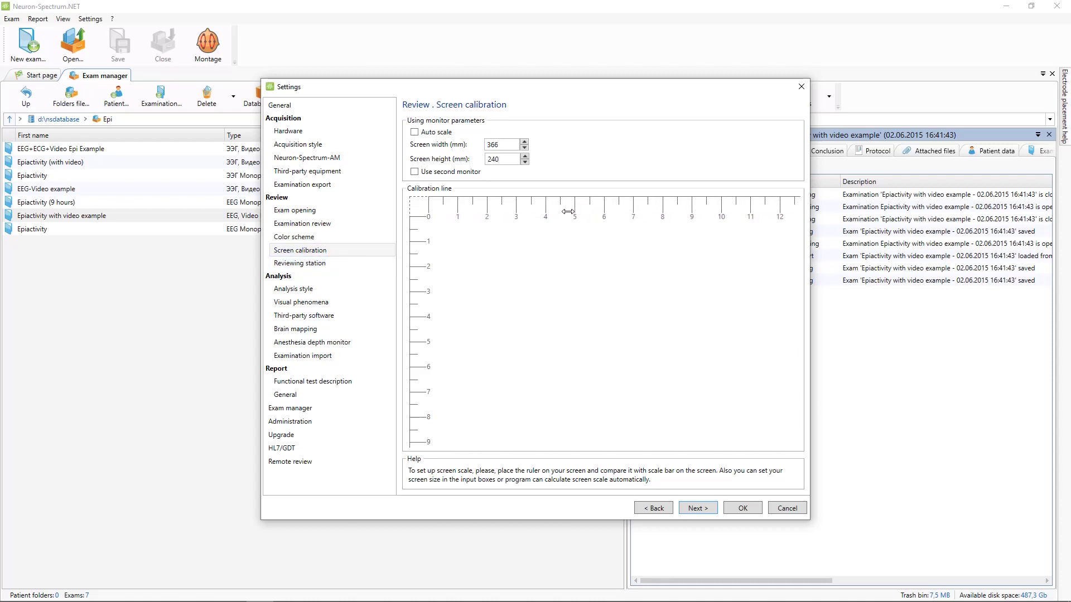
{"action": "left_click_drag", "start_coordinate": [564, 212], "coordinate": [511, 186]}
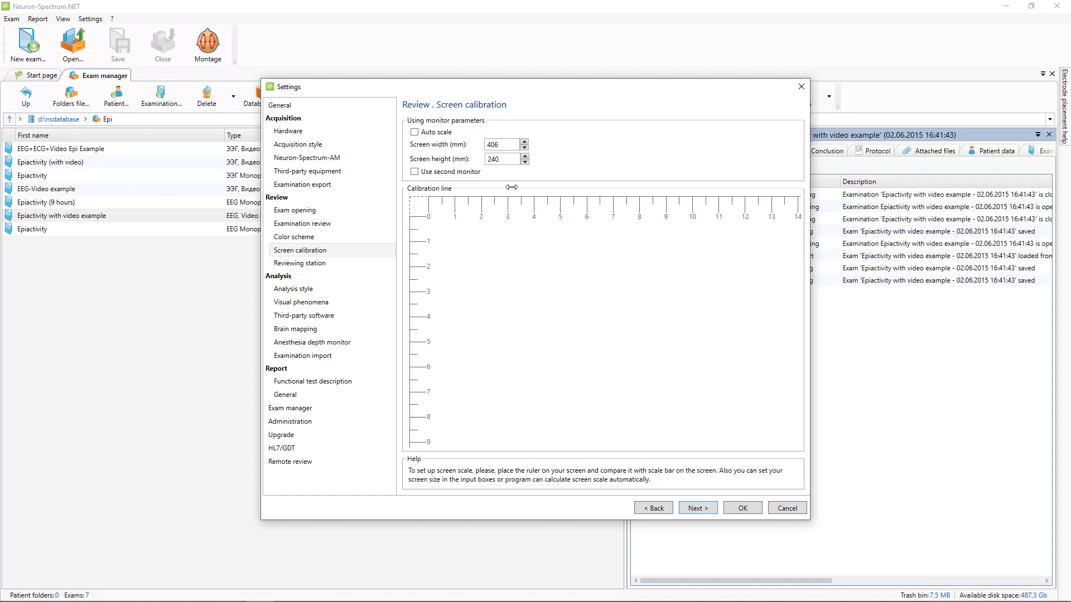
{"action": "left_click", "coordinate": [415, 133]}
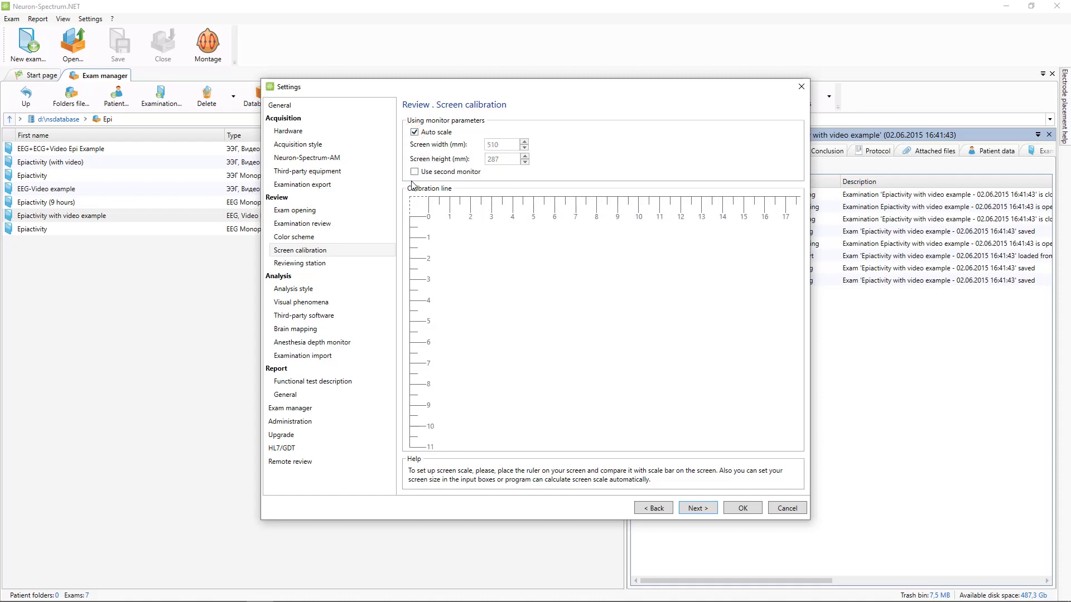
{"action": "left_click", "coordinate": [311, 264]}
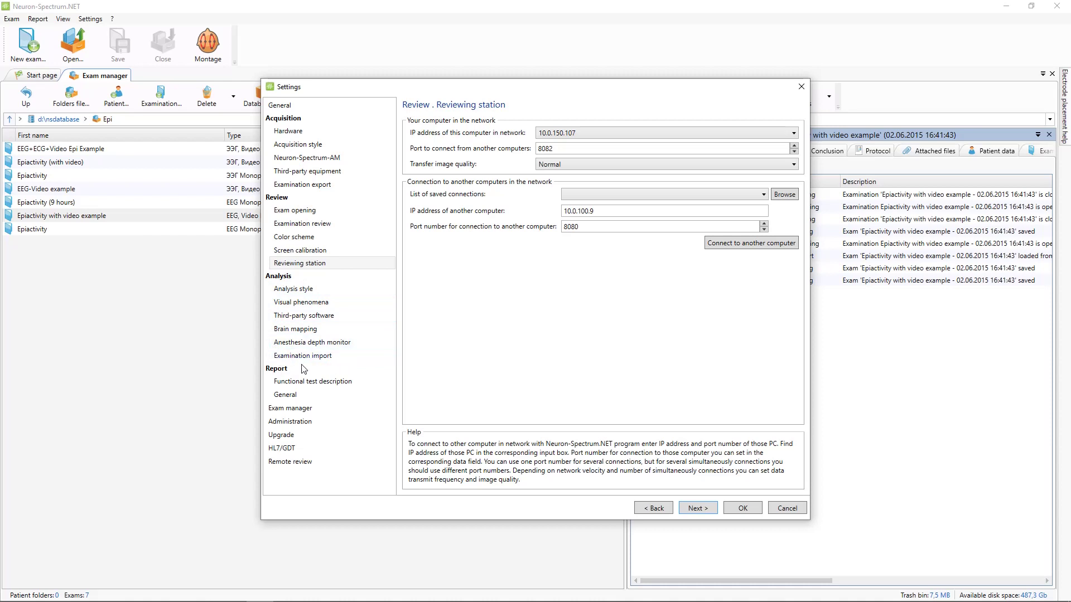
Keep EEG analysis as the analysis style and open its style editor
{"action": "left_click", "coordinate": [295, 288]}
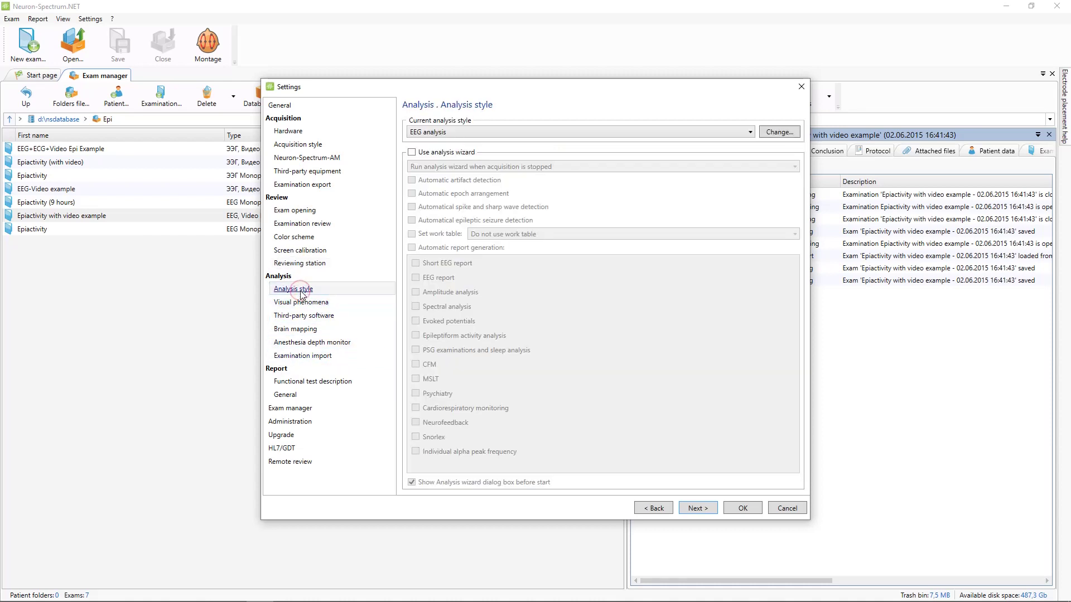
{"action": "left_click", "coordinate": [486, 132]}
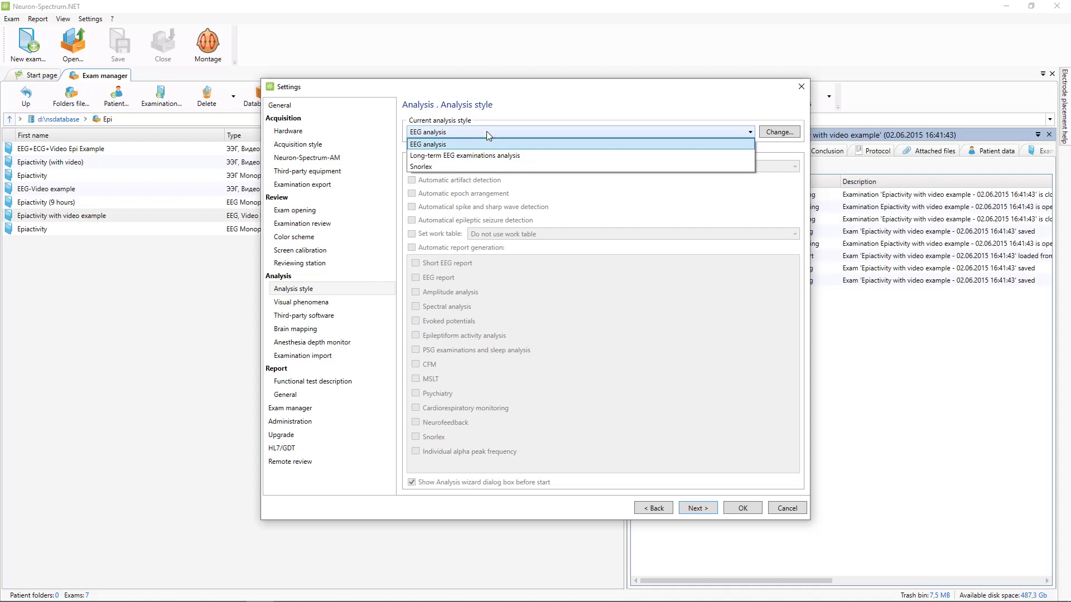
{"action": "left_click", "coordinate": [486, 131]}
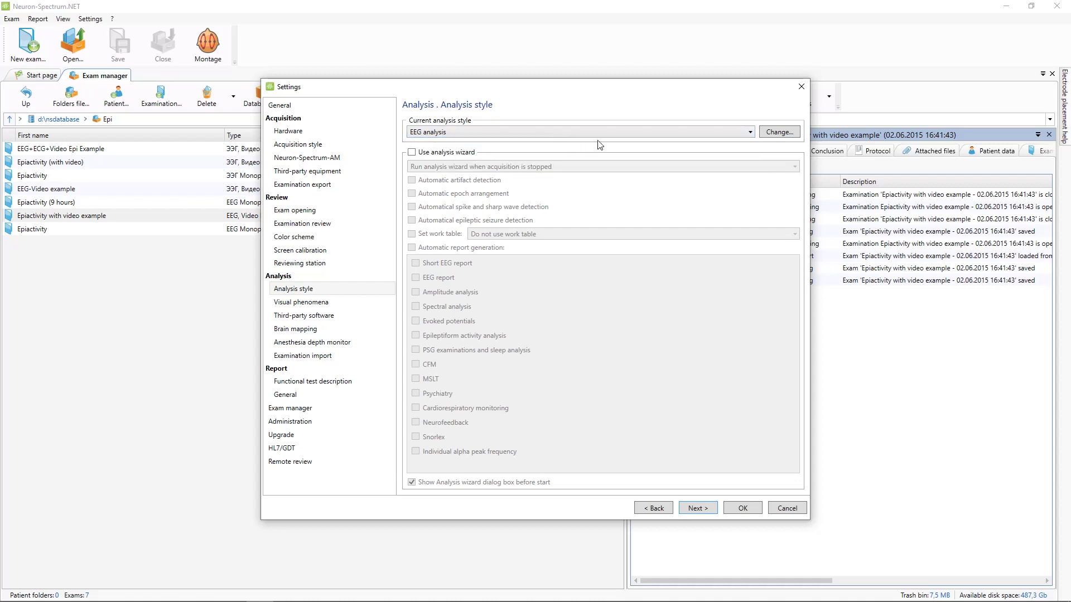
{"action": "left_click", "coordinate": [770, 135]}
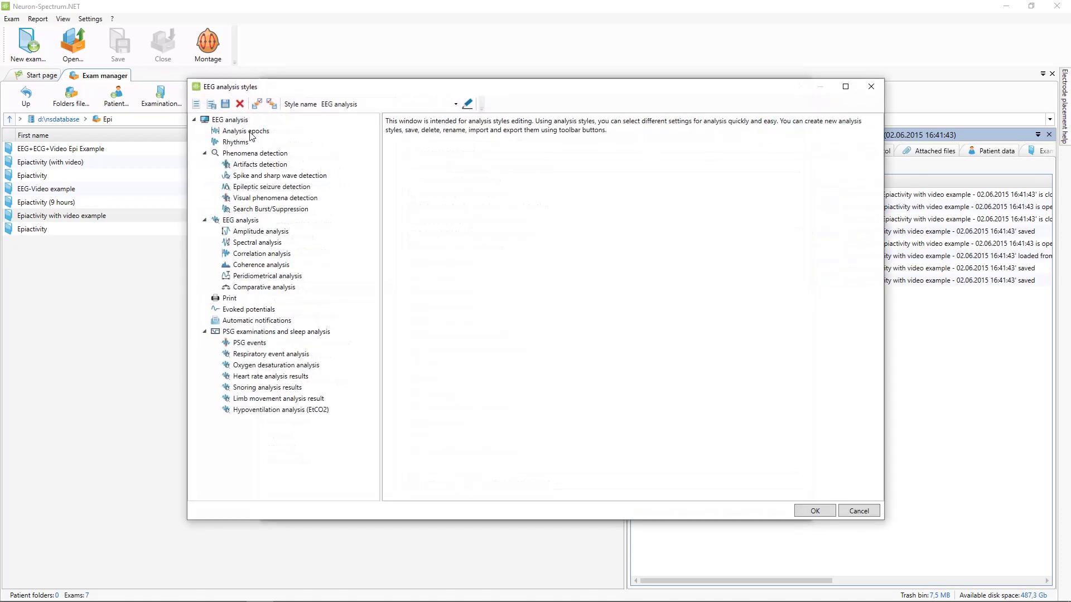
Browse the epoch arrangement, Rhythms, seizure, visual phenomena and burst/suppression pages
{"action": "left_click", "coordinate": [249, 131]}
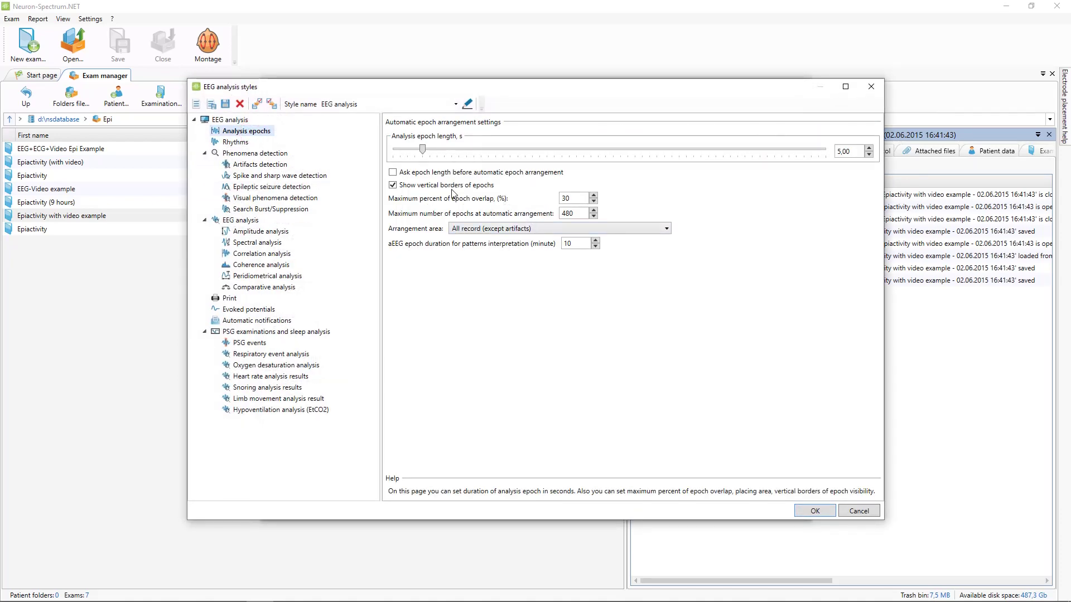
{"action": "left_click", "coordinate": [243, 144]}
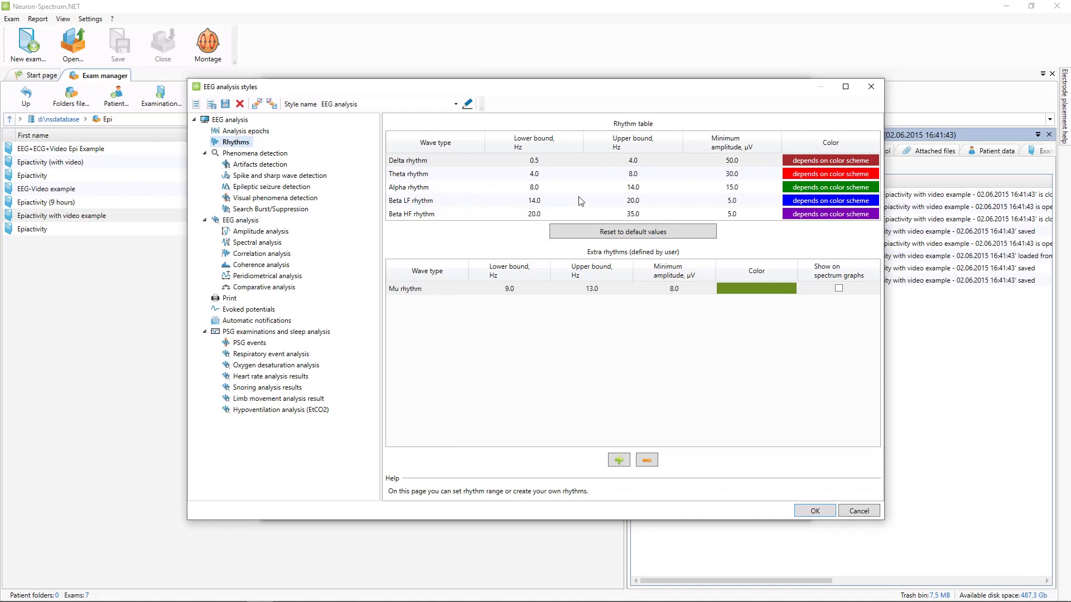
{"action": "left_click", "coordinate": [257, 166]}
{"action": "left_click", "coordinate": [257, 176]}
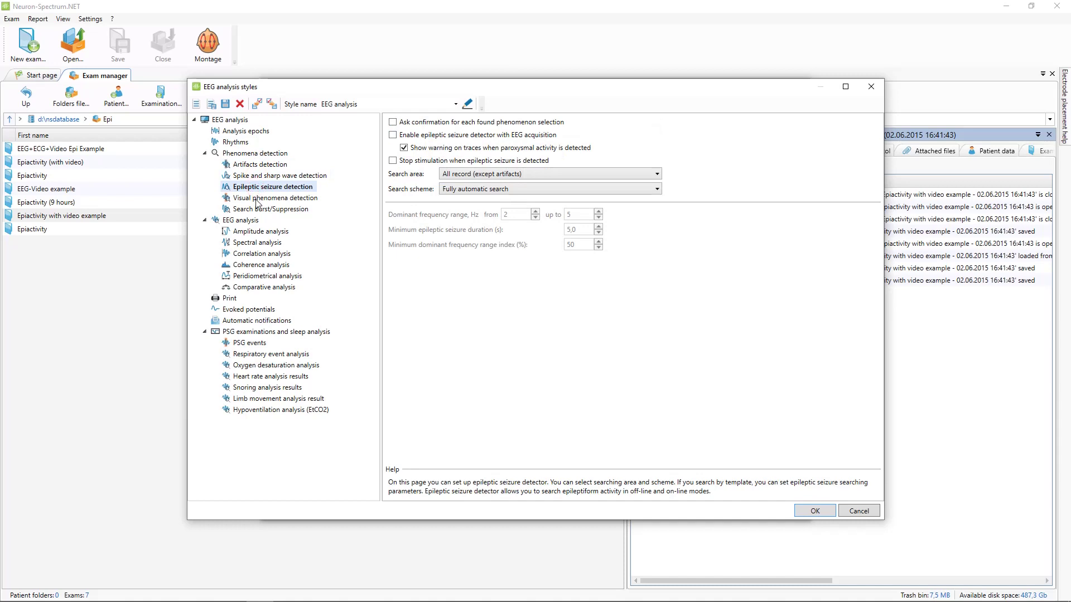
{"action": "left_click", "coordinate": [257, 197]}
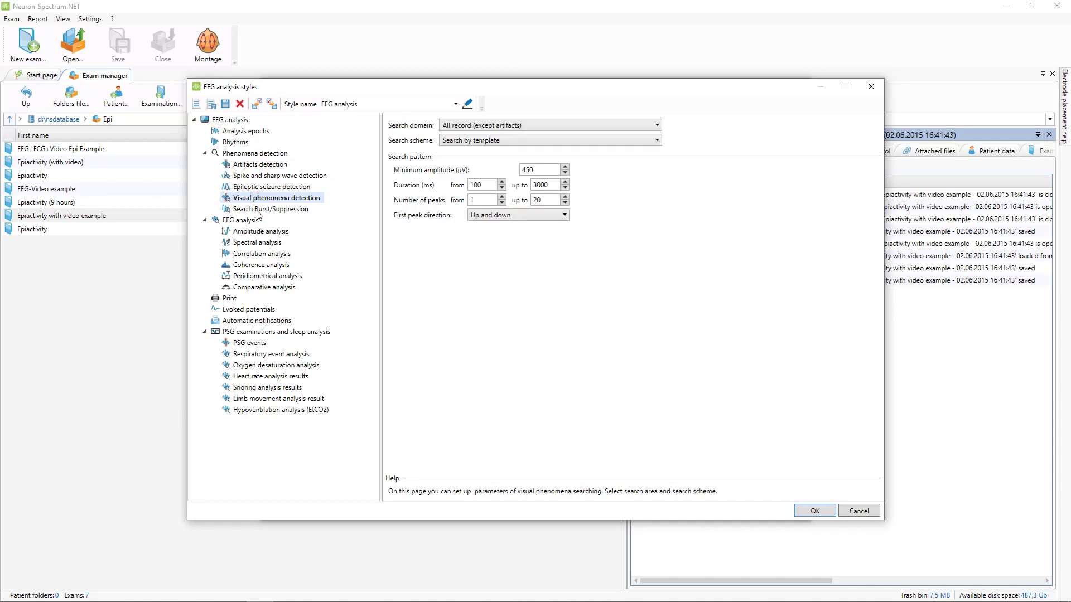
{"action": "left_click", "coordinate": [259, 209]}
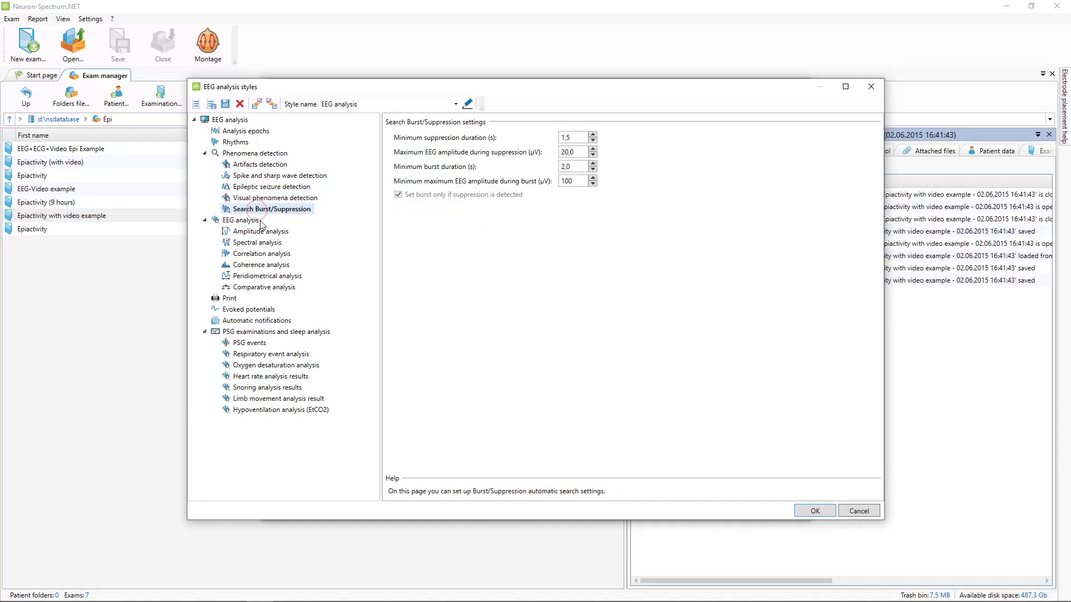
Browse the amplitude, spectral, correlation, periodometrical, printing and evoked potentials pages
{"action": "left_click", "coordinate": [255, 234]}
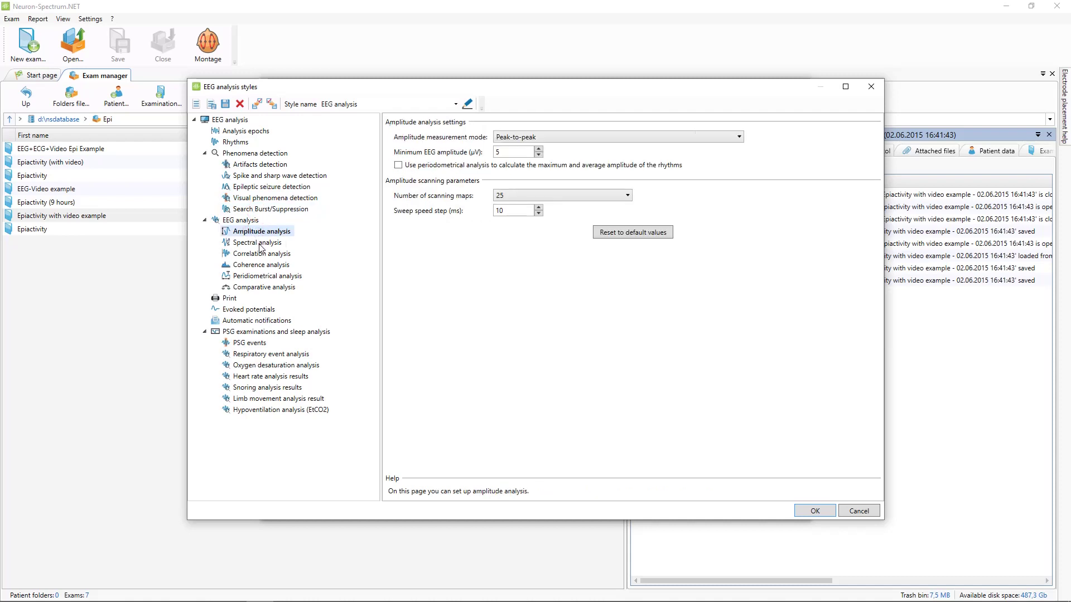
{"action": "left_click", "coordinate": [260, 244]}
{"action": "left_click", "coordinate": [260, 254]}
{"action": "left_click", "coordinate": [265, 275]}
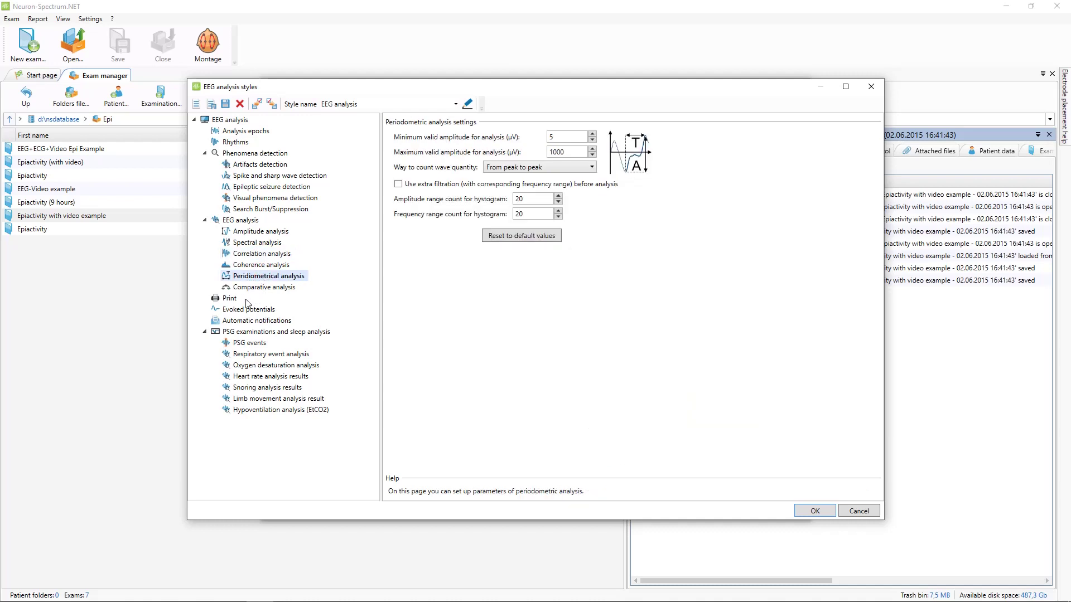
{"action": "left_click", "coordinate": [230, 299]}
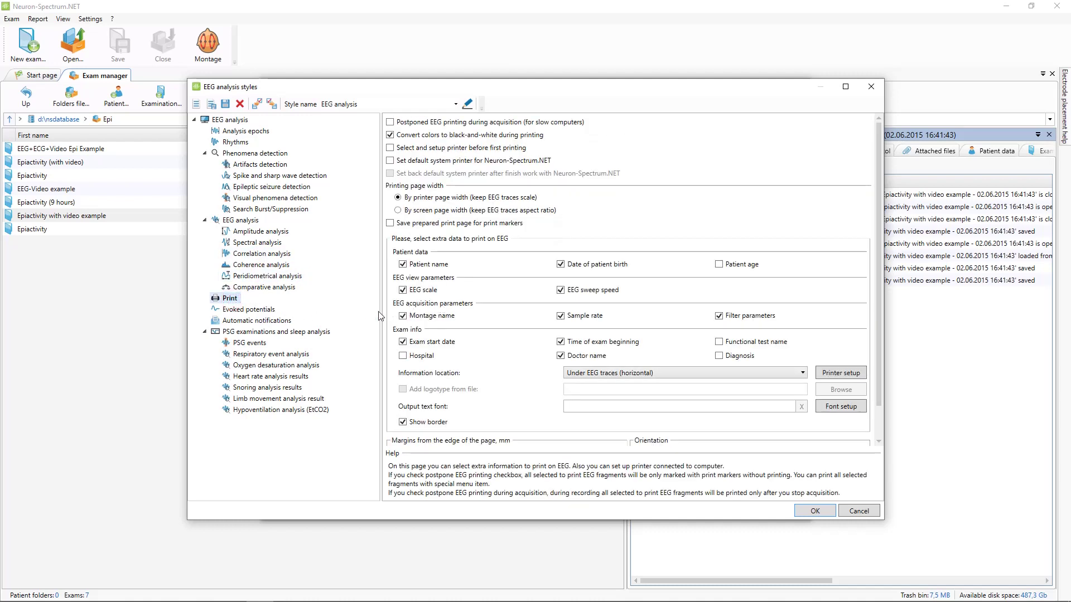
{"action": "left_click", "coordinate": [261, 309]}
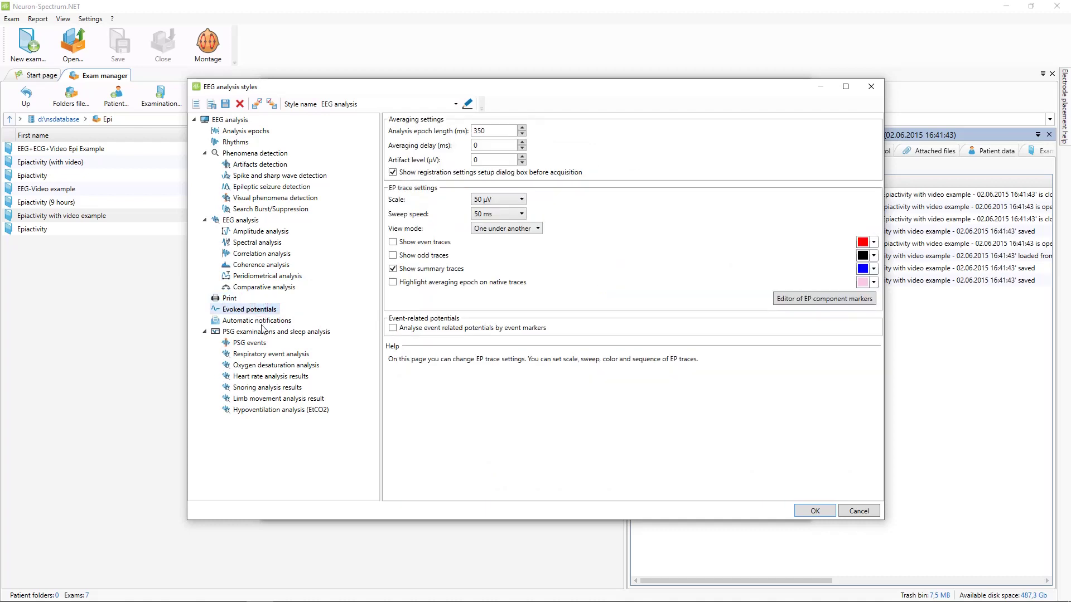
Open Automatic notifications and view the SMS, Telegram and VKontakte options
{"action": "left_click", "coordinate": [261, 321]}
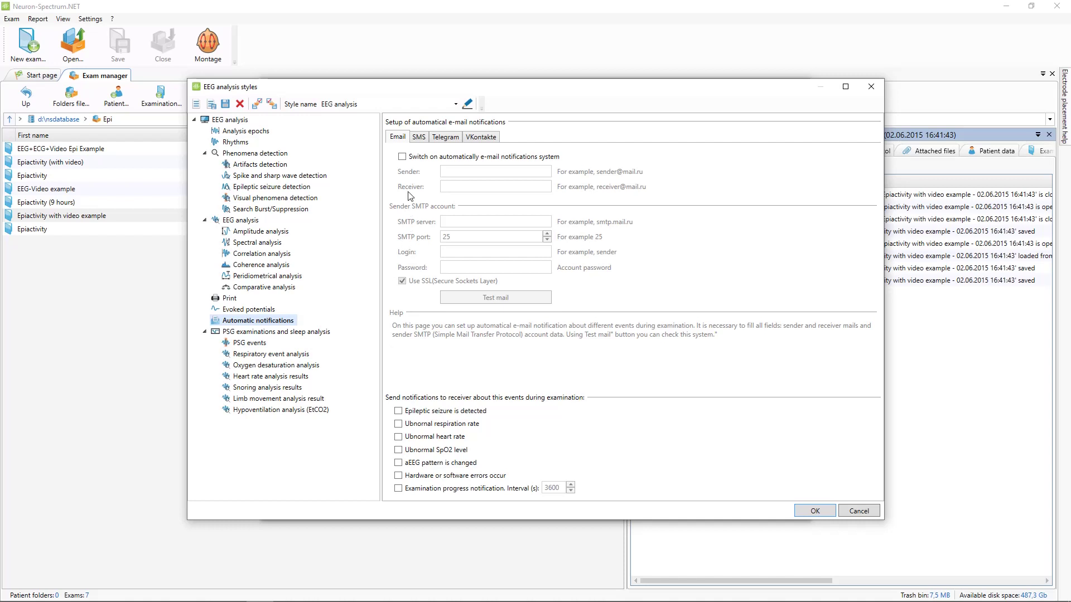
{"action": "left_click", "coordinate": [417, 138]}
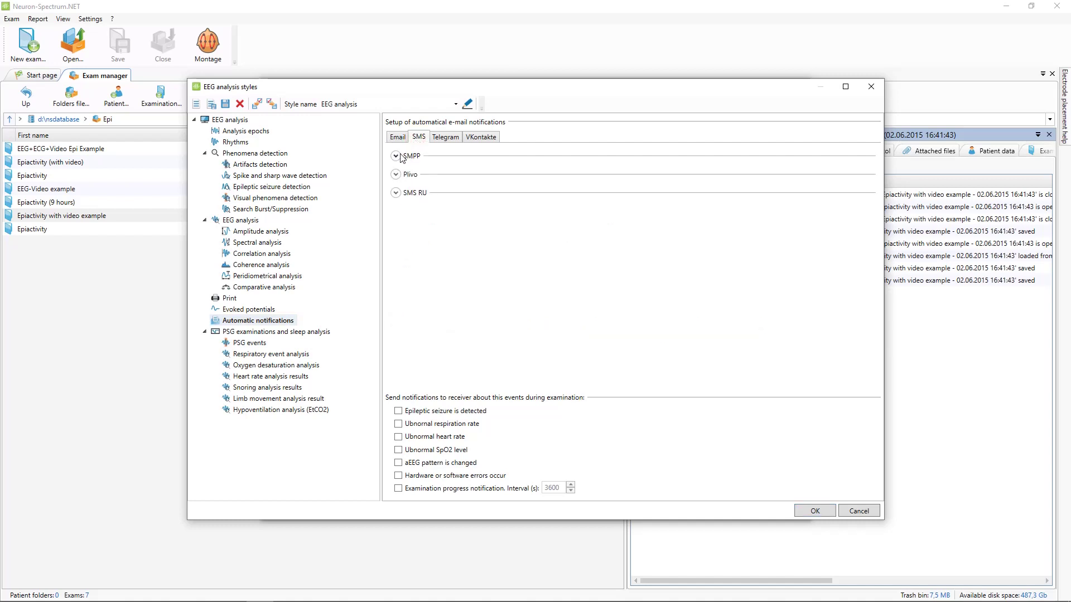
{"action": "left_click", "coordinate": [446, 139]}
{"action": "left_click", "coordinate": [480, 139]}
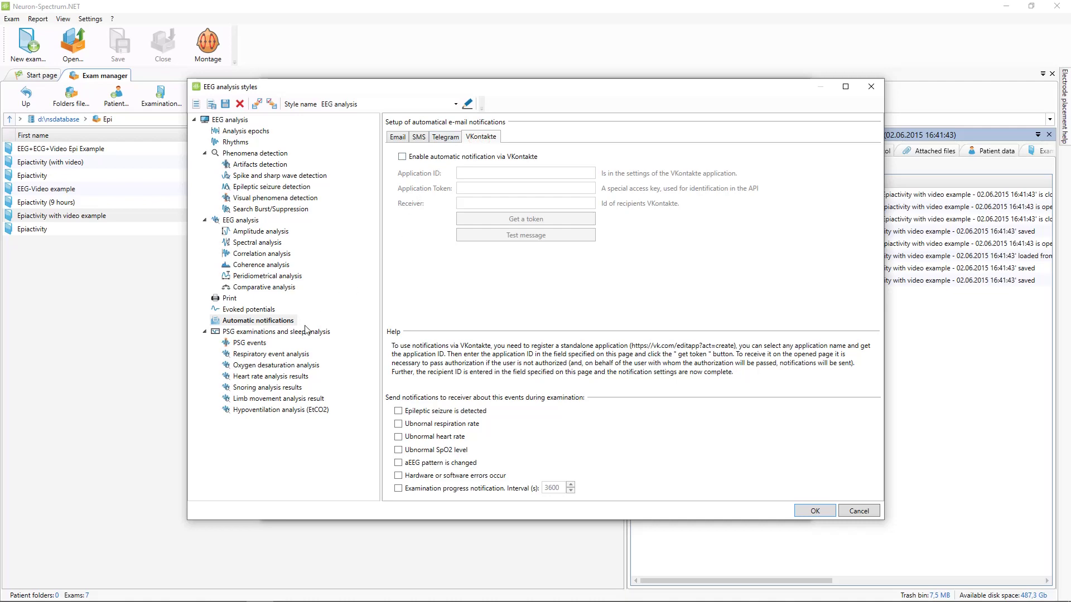
Browse the PSG events, respiratory, desaturation, heart rate and sleep analysis pages
{"action": "left_click", "coordinate": [249, 343]}
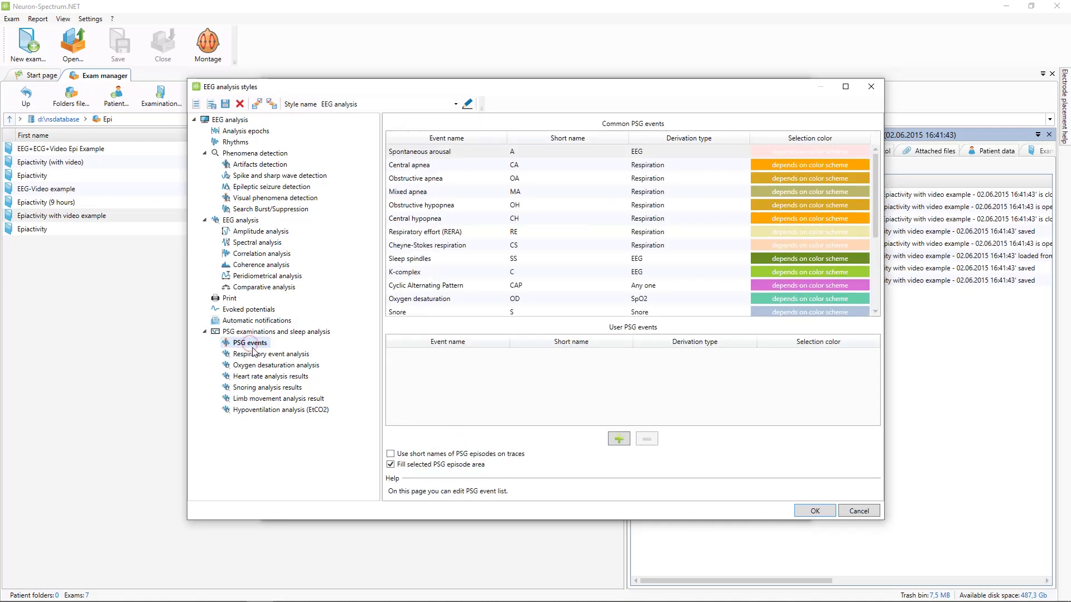
{"action": "left_click", "coordinate": [254, 356]}
{"action": "left_click", "coordinate": [256, 365]}
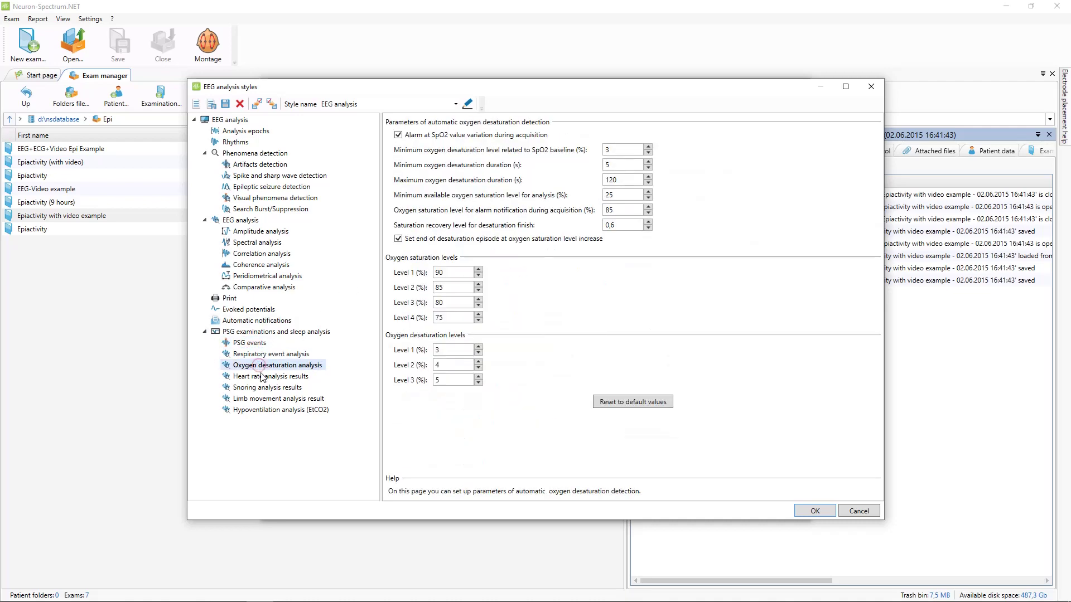
{"action": "left_click", "coordinate": [260, 377]}
{"action": "left_click", "coordinate": [272, 332]}
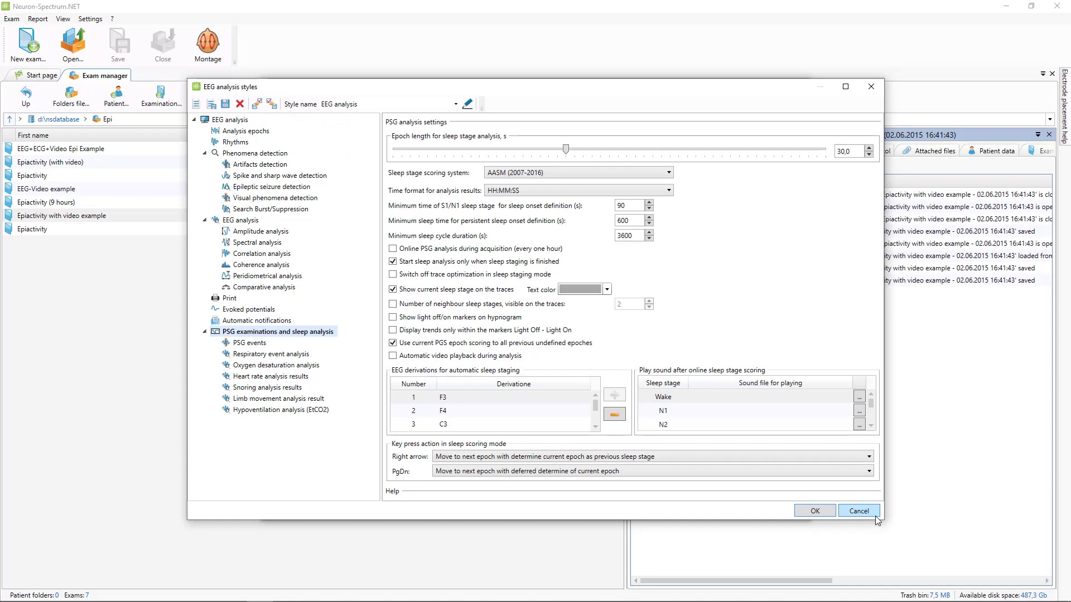
Close the style settings and add two user visual phenomena on the Visual phenomena page
{"action": "left_click", "coordinate": [860, 511]}
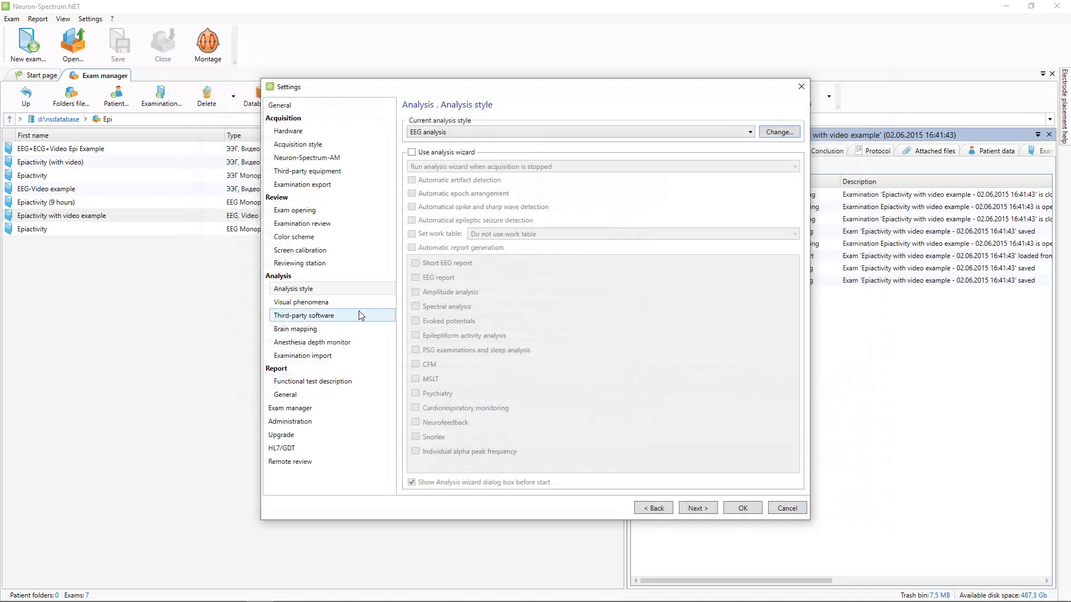
{"action": "left_click", "coordinate": [294, 307]}
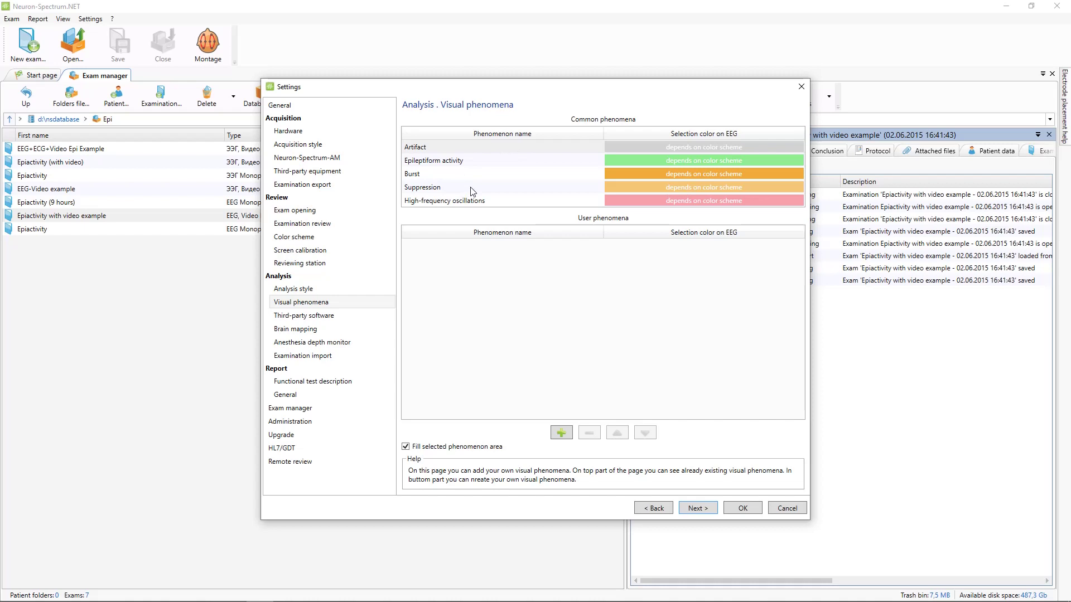
{"action": "left_click", "coordinate": [562, 432]}
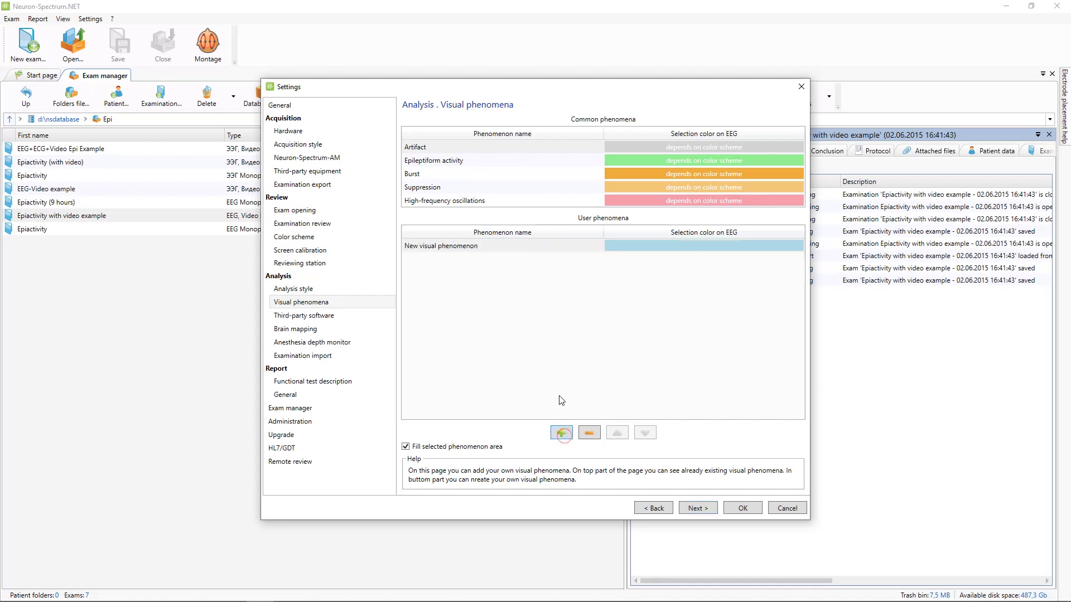
{"action": "left_click", "coordinate": [563, 433]}
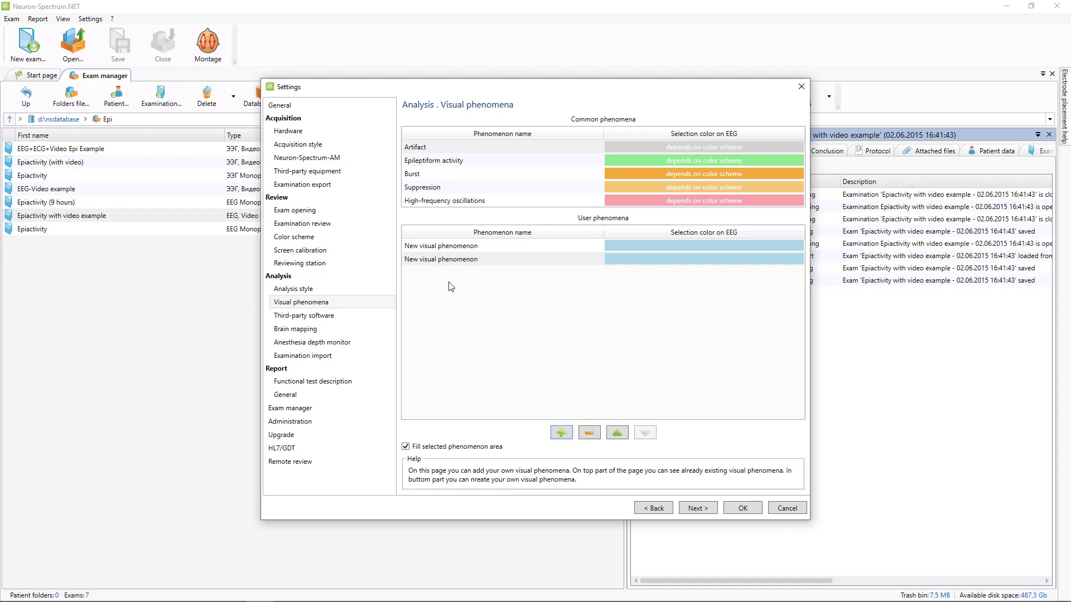
Make the second visual phenomenon green and rename it ph1
{"action": "left_click", "coordinate": [622, 259]}
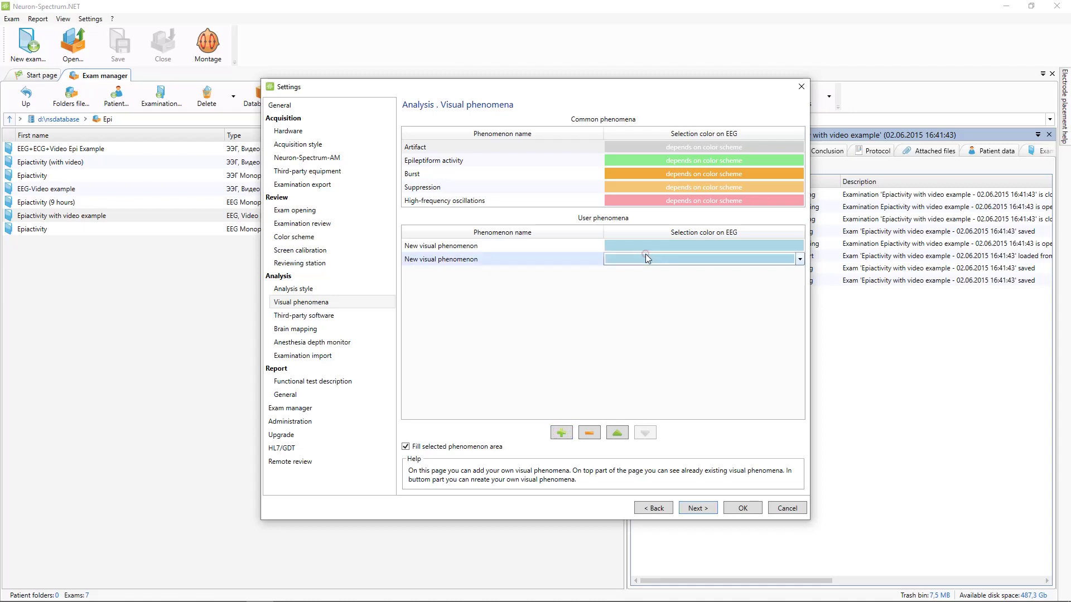
{"action": "left_click", "coordinate": [800, 260]}
{"action": "left_click", "coordinate": [665, 319]}
{"action": "left_click", "coordinate": [494, 263]}
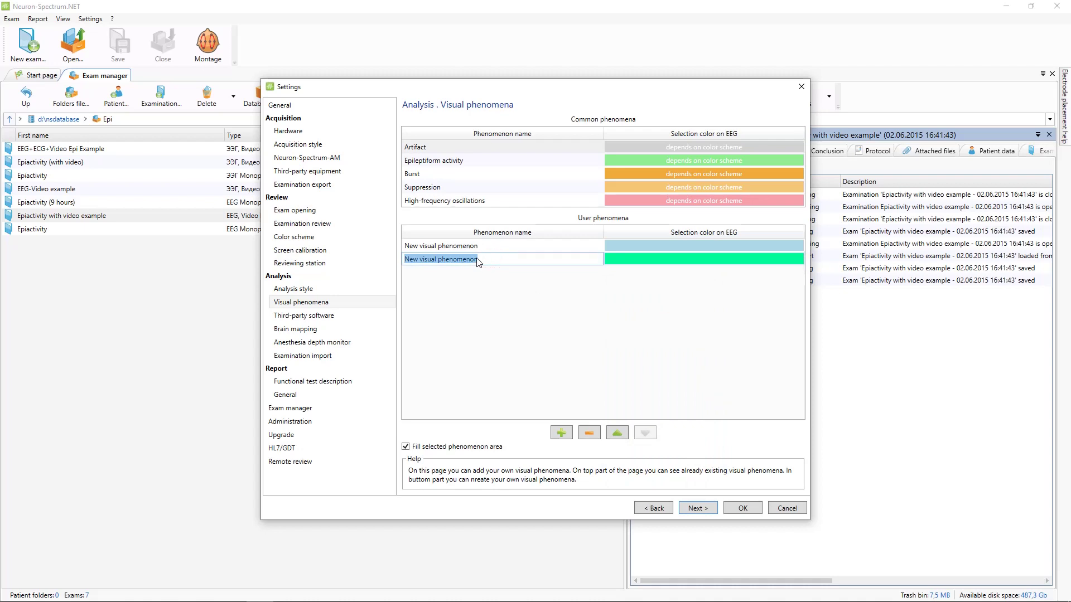
{"action": "type", "text": "ph"}
{"action": "type", "text": "1"}
{"action": "key", "text": "Return"}
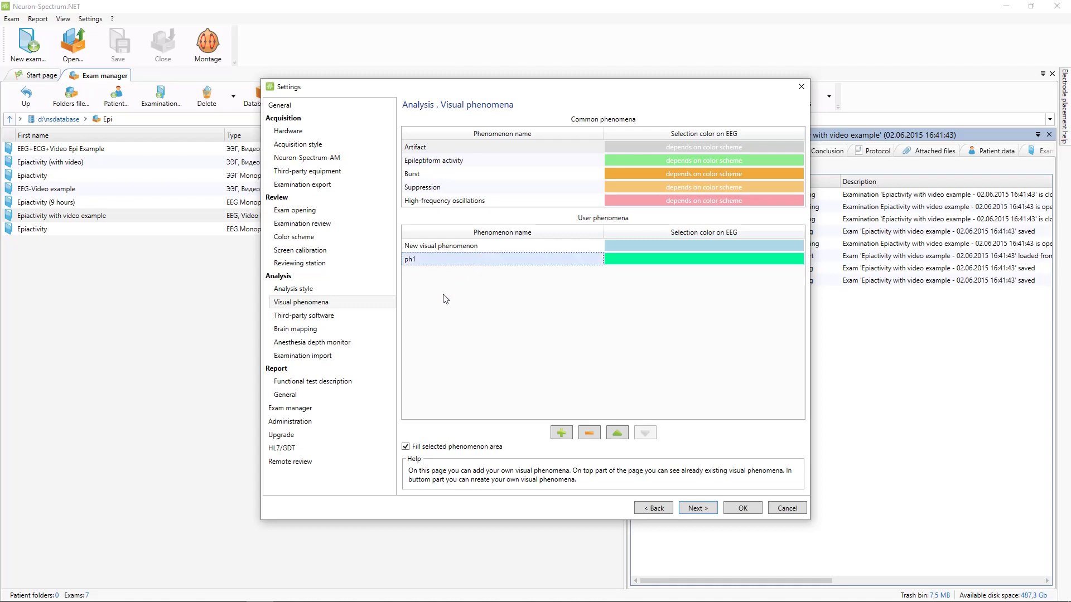
{"action": "left_click", "coordinate": [315, 331]}
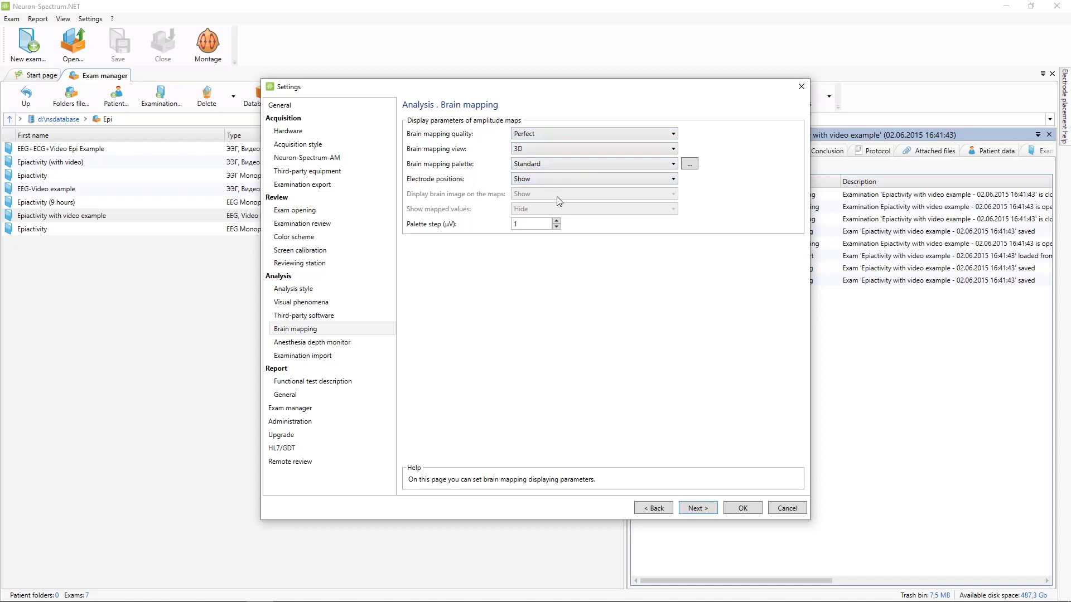
{"action": "left_click", "coordinate": [571, 166]}
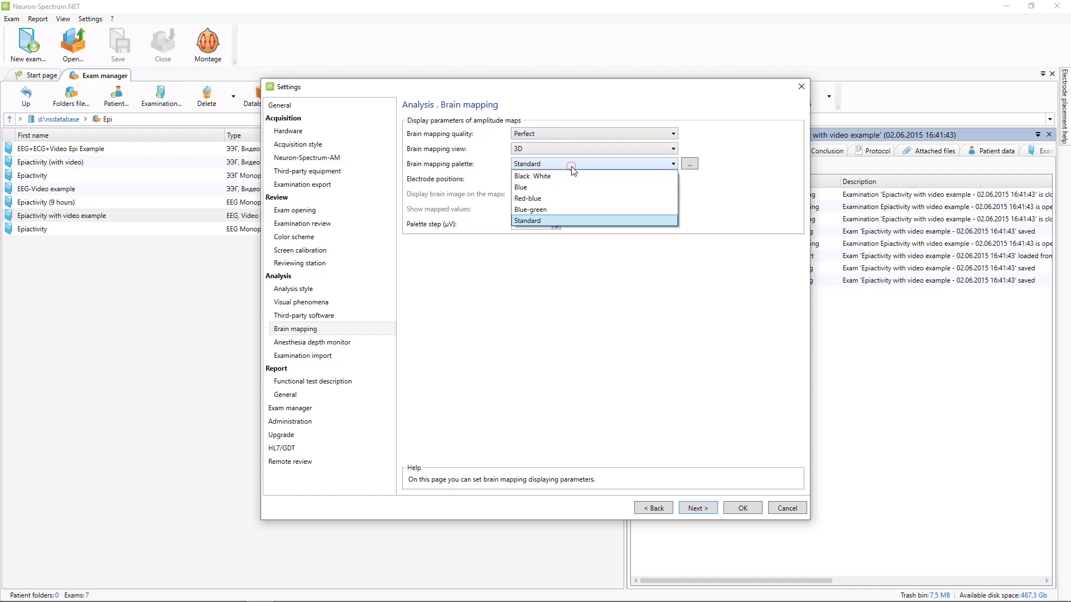
{"action": "left_click", "coordinate": [539, 186]}
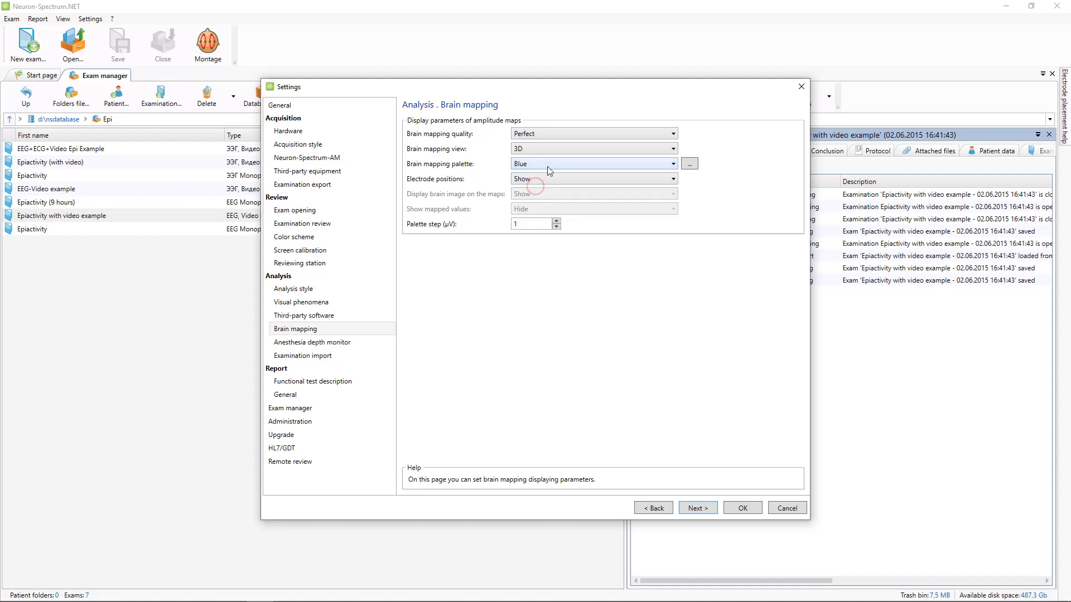
{"action": "left_click", "coordinate": [562, 148]}
{"action": "left_click", "coordinate": [564, 132]}
{"action": "key", "text": "Escape"}
{"action": "left_click", "coordinate": [556, 151]}
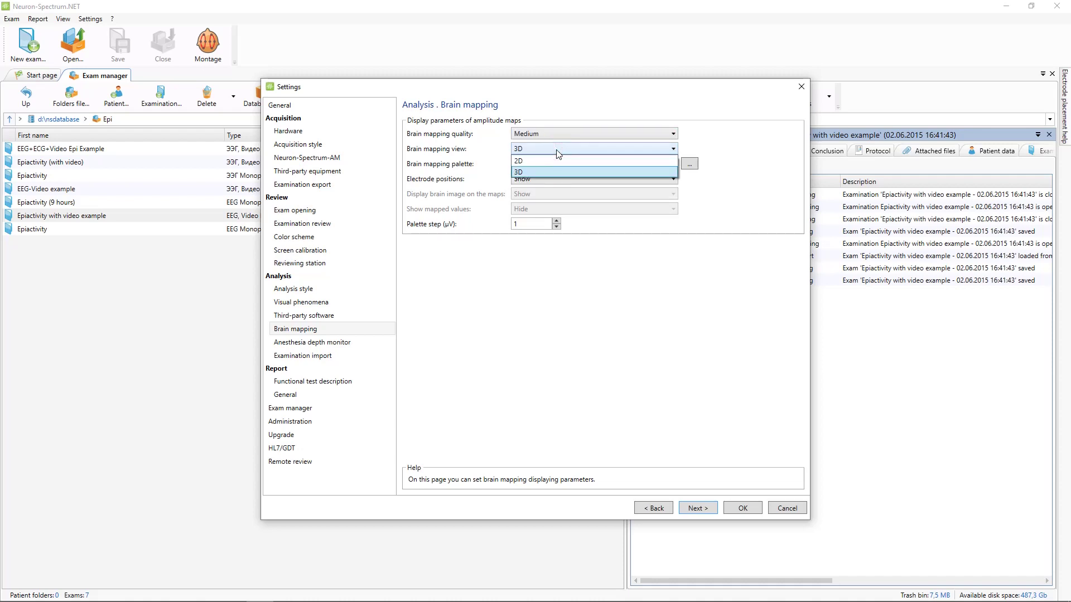
{"action": "left_click", "coordinate": [557, 151]}
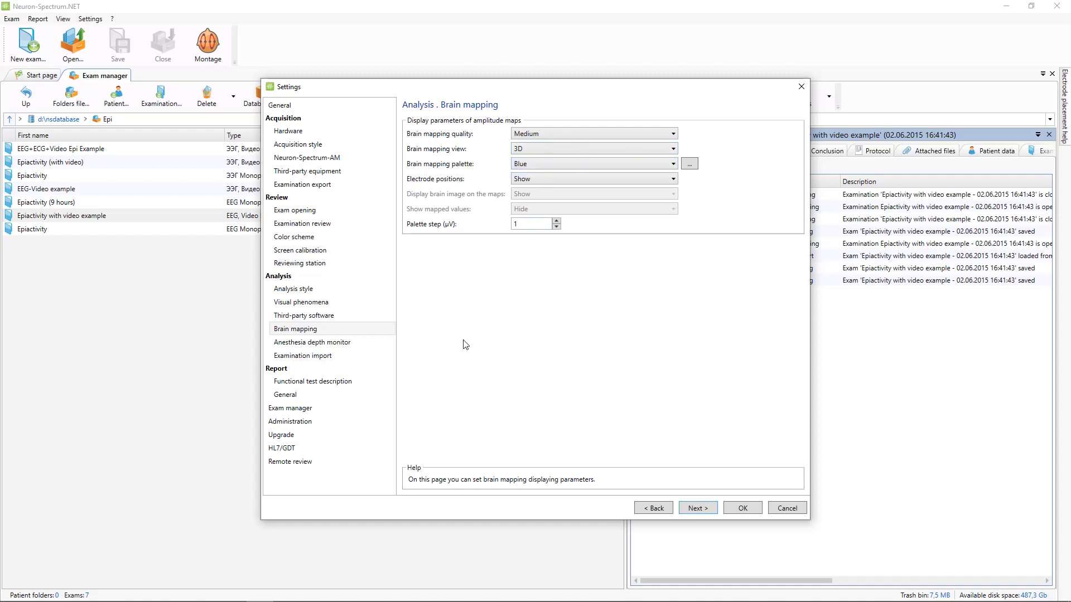
On the Anesthesia depth monitor page, switch NINDEX data transmission on, then back off
{"action": "left_click", "coordinate": [348, 345]}
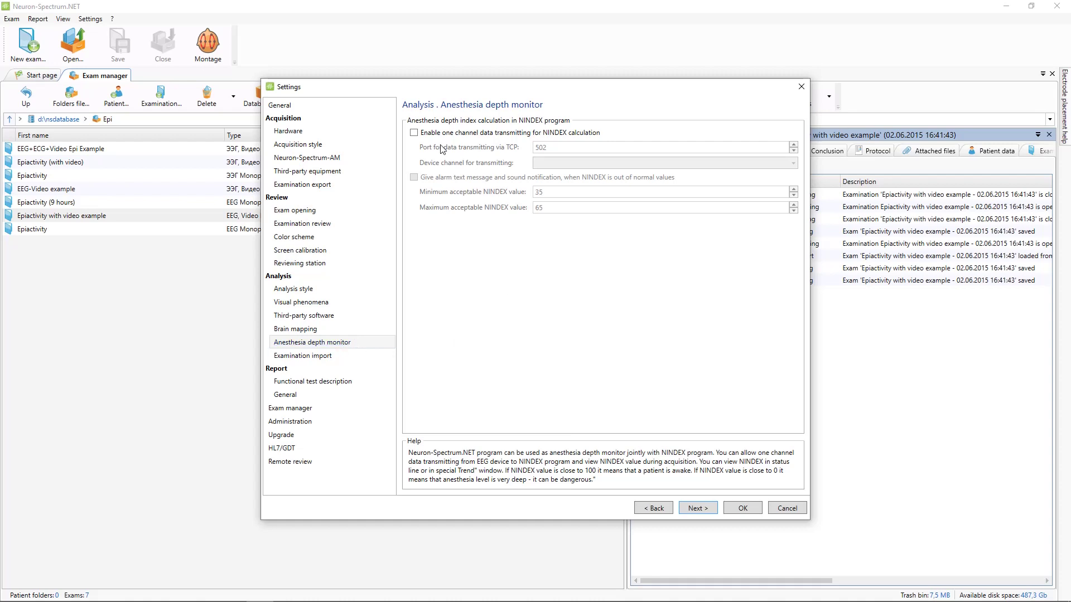
{"action": "left_click", "coordinate": [414, 132]}
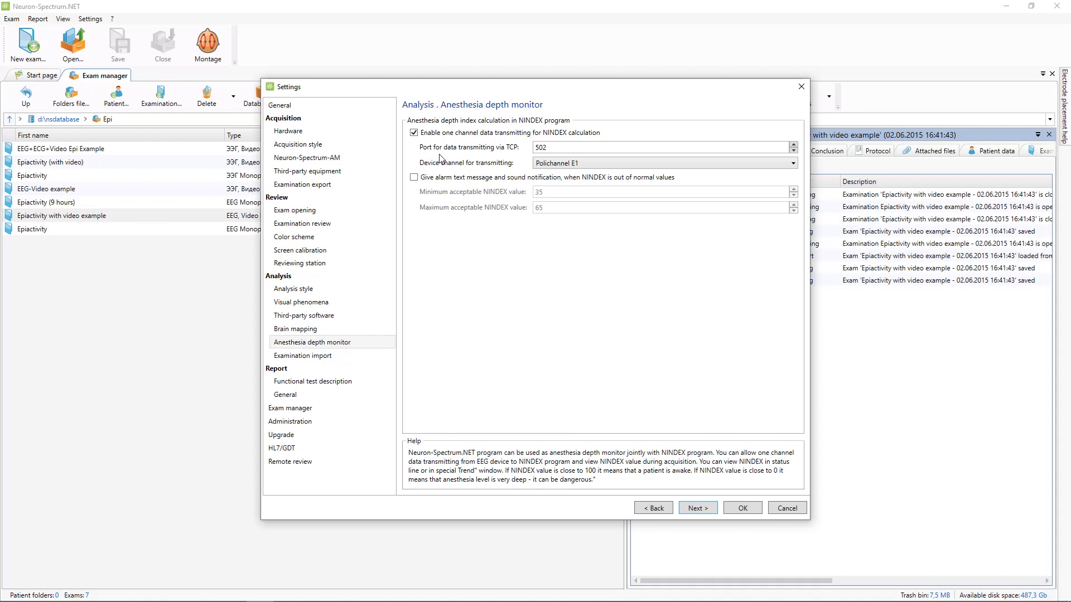
{"action": "left_click", "coordinate": [413, 134]}
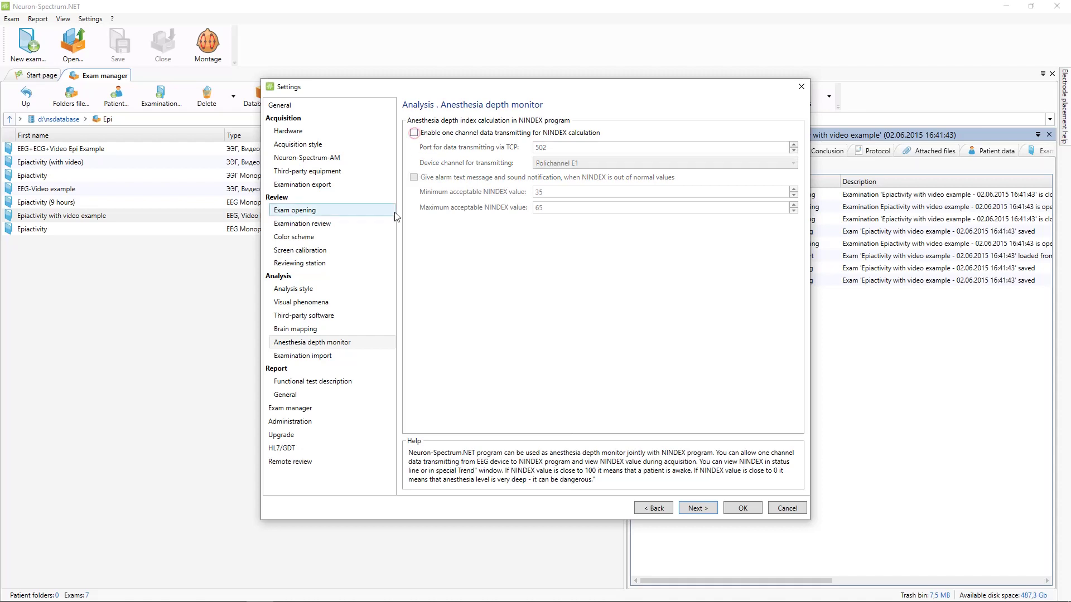
On the Examination import page, switch automatic import to database on, then back off
{"action": "left_click", "coordinate": [323, 357]}
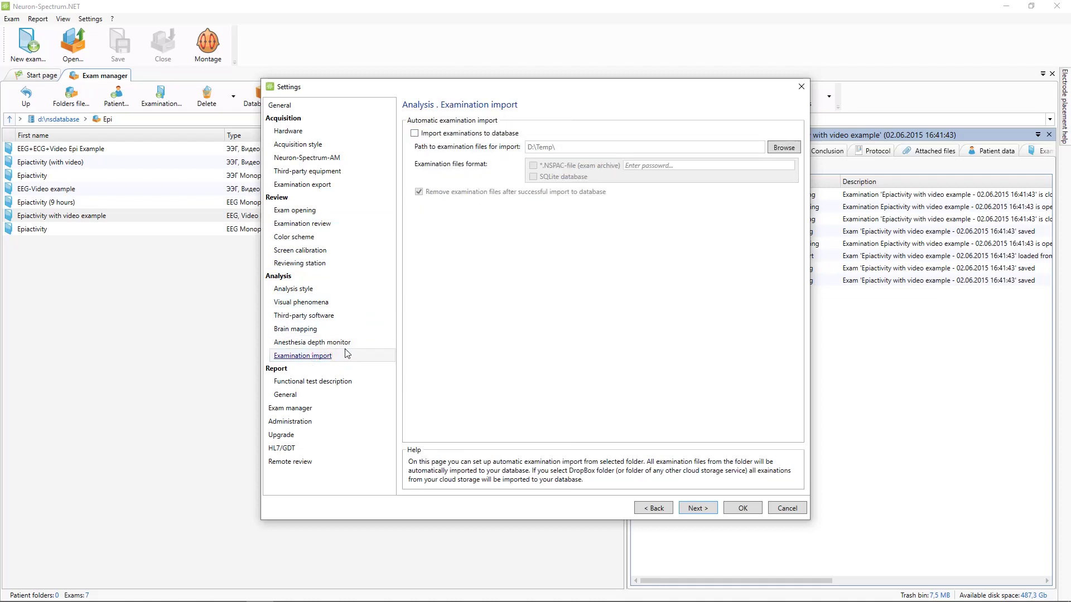
{"action": "left_click", "coordinate": [415, 134]}
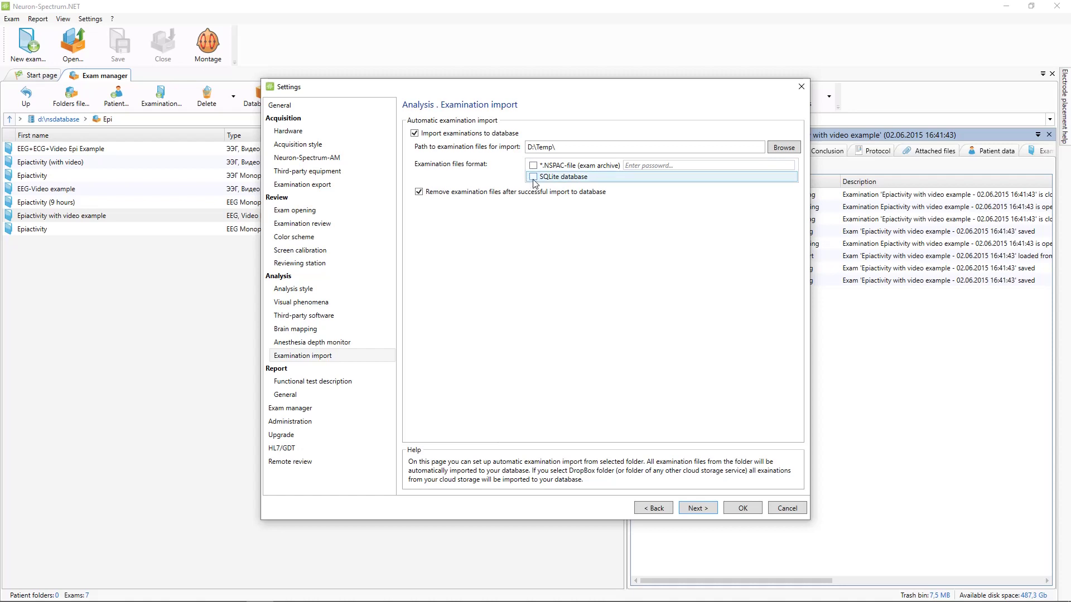
{"action": "left_click", "coordinate": [415, 134]}
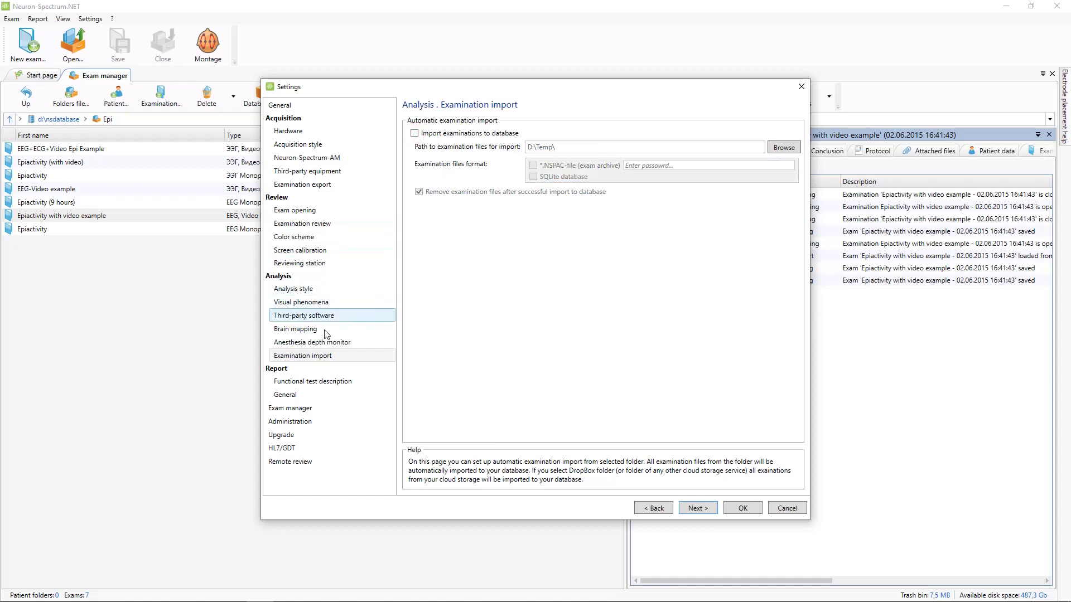
Review report rhythm parameters for Open eyes, Close eyes, Flash stimulation and Background test
{"action": "left_click", "coordinate": [302, 385]}
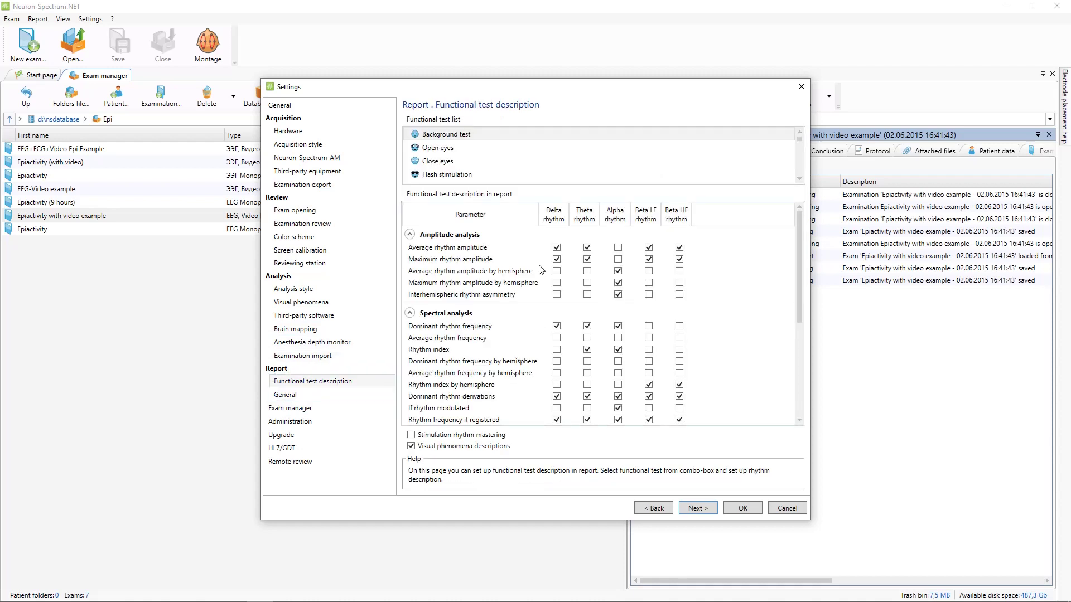
{"action": "scroll", "coordinate": [540, 272], "scroll_direction": "down", "scroll_amount": 4}
{"action": "scroll", "coordinate": [540, 272], "scroll_direction": "up", "scroll_amount": 4}
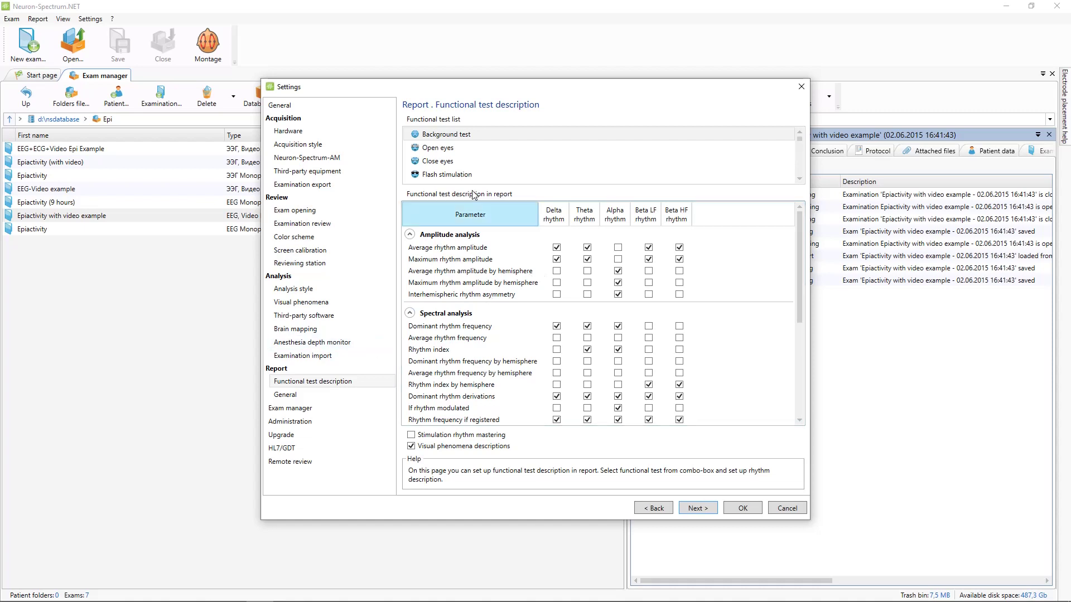
{"action": "left_click", "coordinate": [447, 150]}
{"action": "scroll", "coordinate": [581, 285], "scroll_direction": "down", "scroll_amount": 2}
{"action": "scroll", "coordinate": [583, 335], "scroll_direction": "down", "scroll_amount": 3}
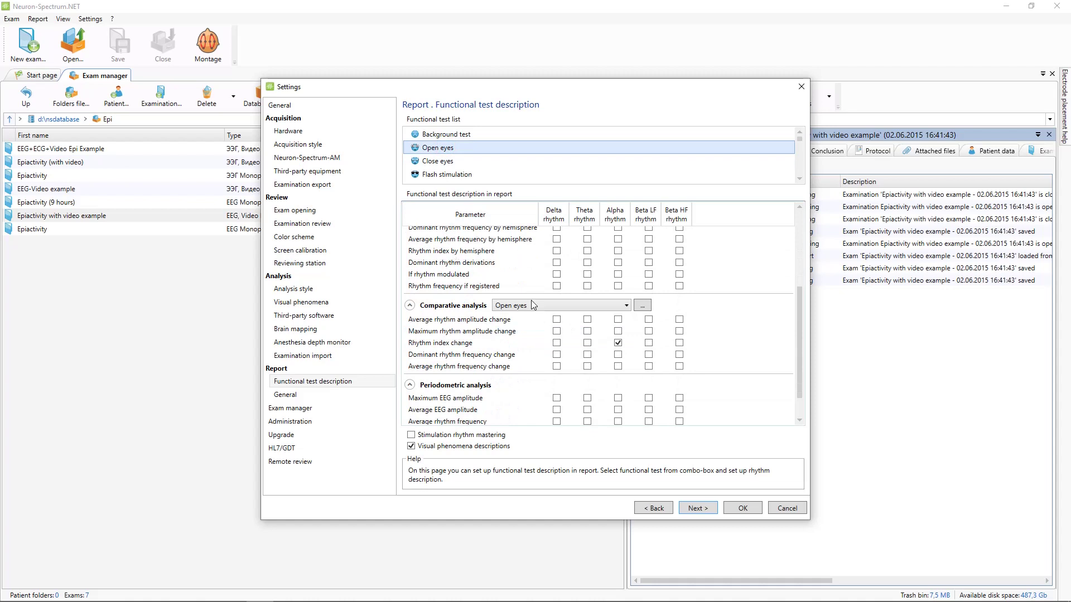
{"action": "scroll", "coordinate": [538, 322], "scroll_direction": "up", "scroll_amount": 1}
{"action": "scroll", "coordinate": [542, 339], "scroll_direction": "up", "scroll_amount": 1}
{"action": "scroll", "coordinate": [544, 344], "scroll_direction": "up", "scroll_amount": 2}
{"action": "left_click", "coordinate": [440, 161]}
{"action": "scroll", "coordinate": [536, 340], "scroll_direction": "down", "scroll_amount": 3}
{"action": "scroll", "coordinate": [536, 340], "scroll_direction": "down", "scroll_amount": 1}
{"action": "left_click", "coordinate": [441, 174]}
{"action": "scroll", "coordinate": [519, 329], "scroll_direction": "down", "scroll_amount": 1}
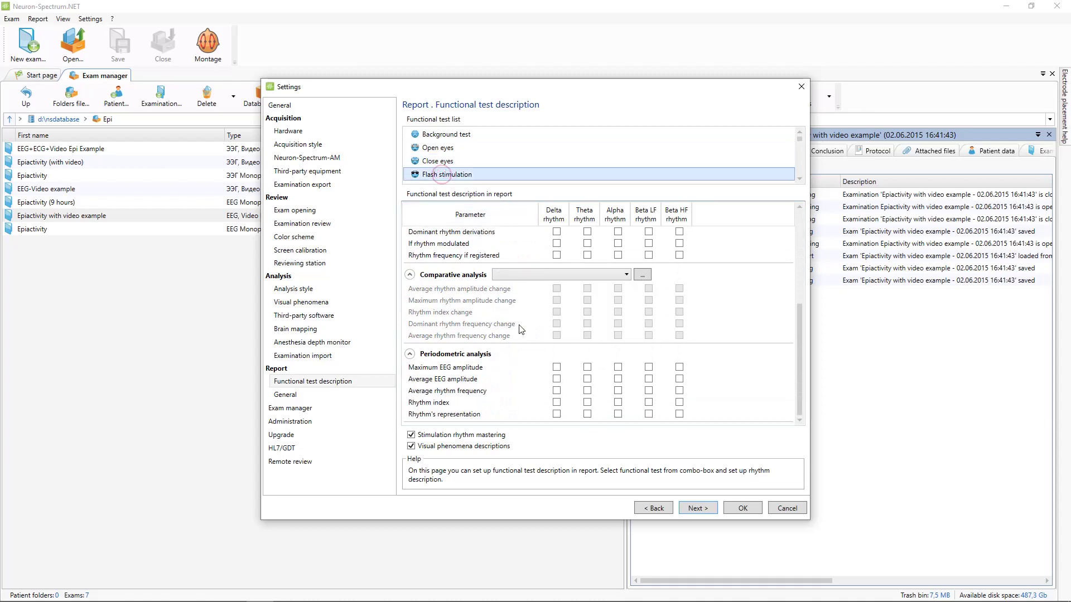
{"action": "scroll", "coordinate": [518, 329], "scroll_direction": "up", "scroll_amount": 4}
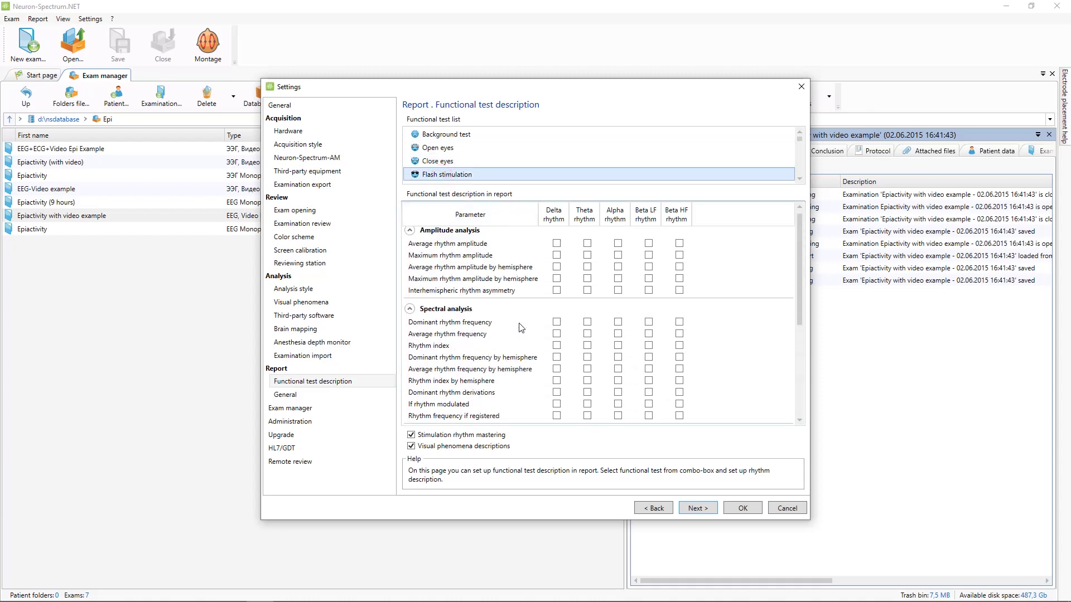
{"action": "left_click", "coordinate": [444, 136]}
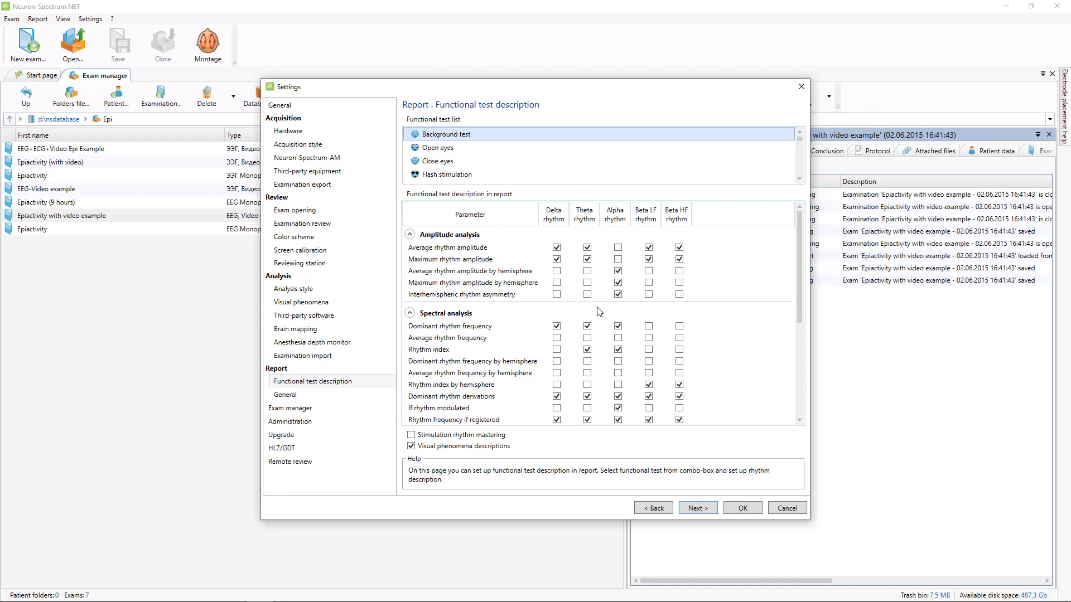
{"action": "scroll", "coordinate": [599, 314], "scroll_direction": "down", "scroll_amount": 2}
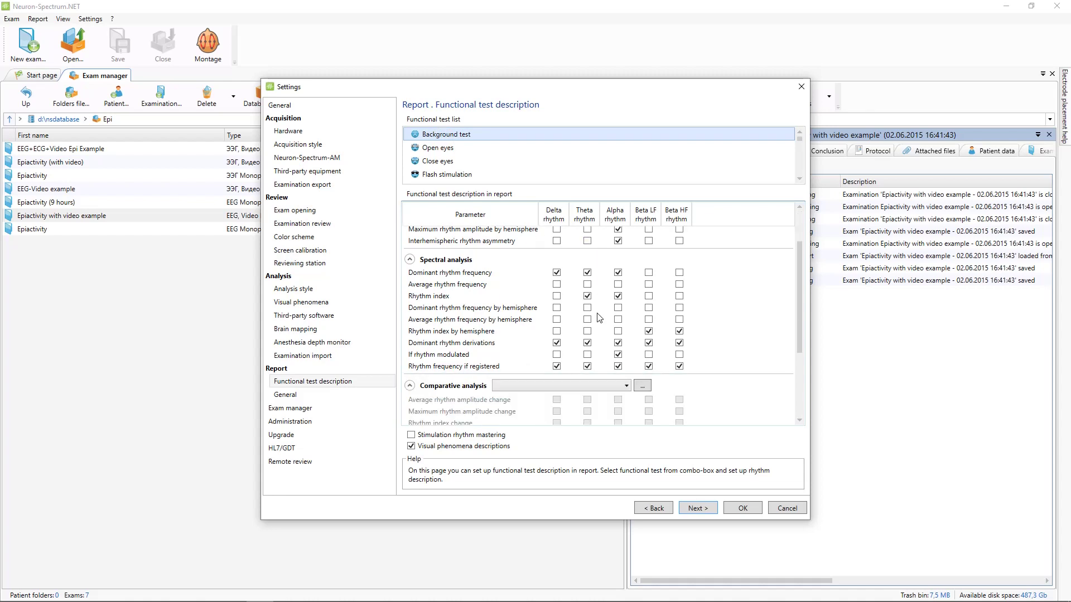
Look over the Report General settings, then move to the Exam manager page
{"action": "left_click", "coordinate": [293, 394]}
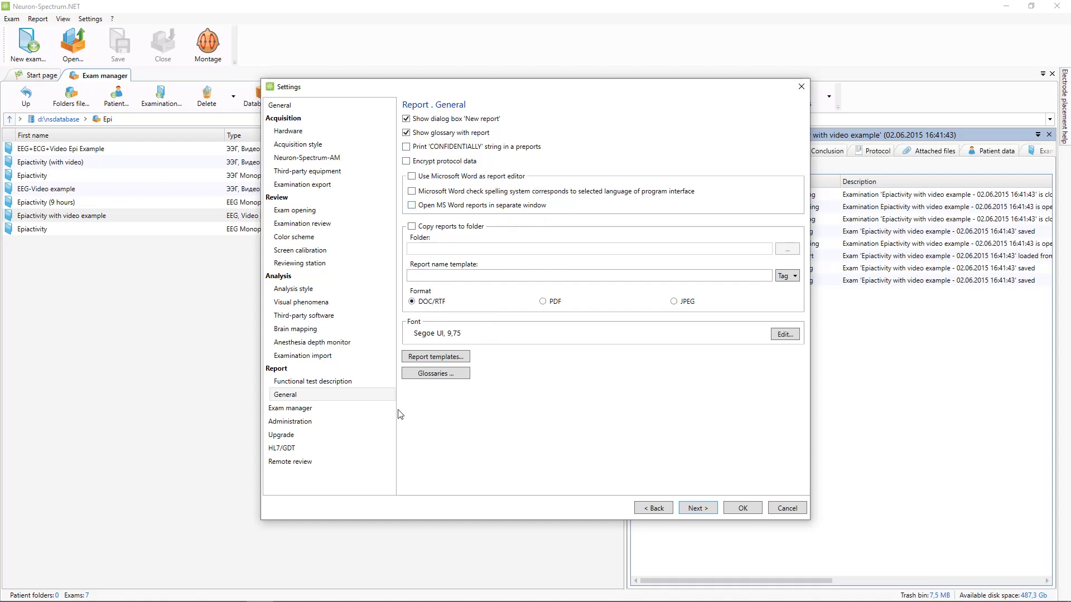
{"action": "left_click", "coordinate": [298, 411]}
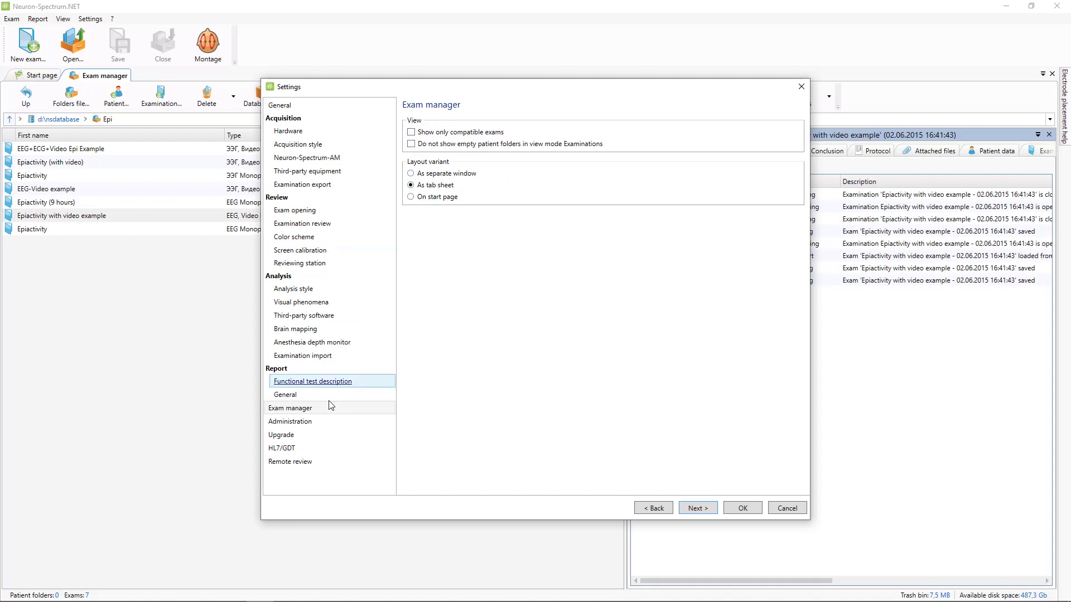
Show the Administration page, then start adding a new program user and cancel it
{"action": "left_click", "coordinate": [301, 422]}
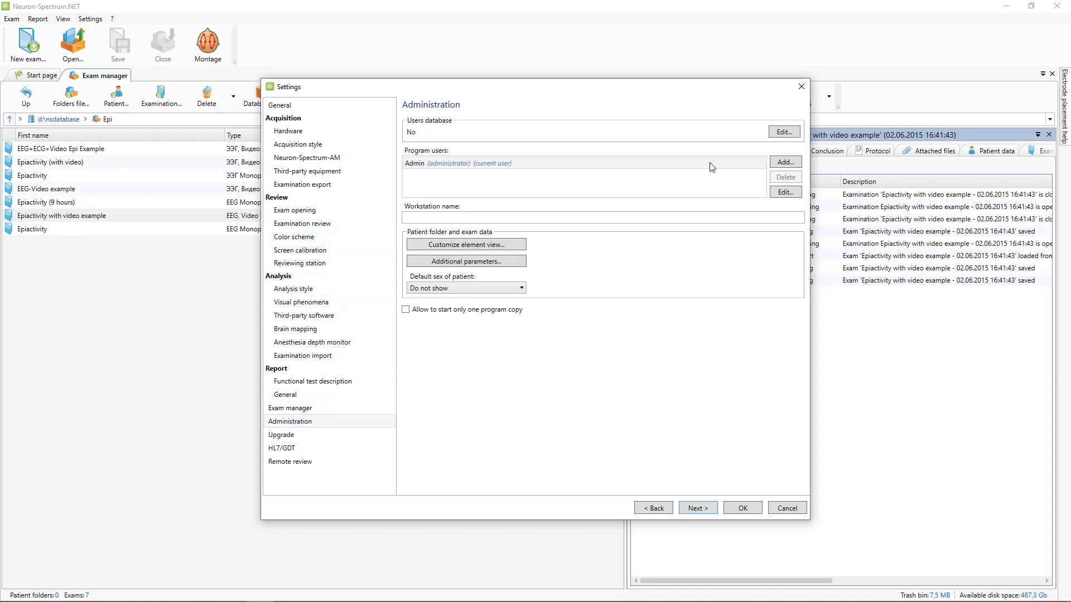
{"action": "left_click", "coordinate": [784, 163]}
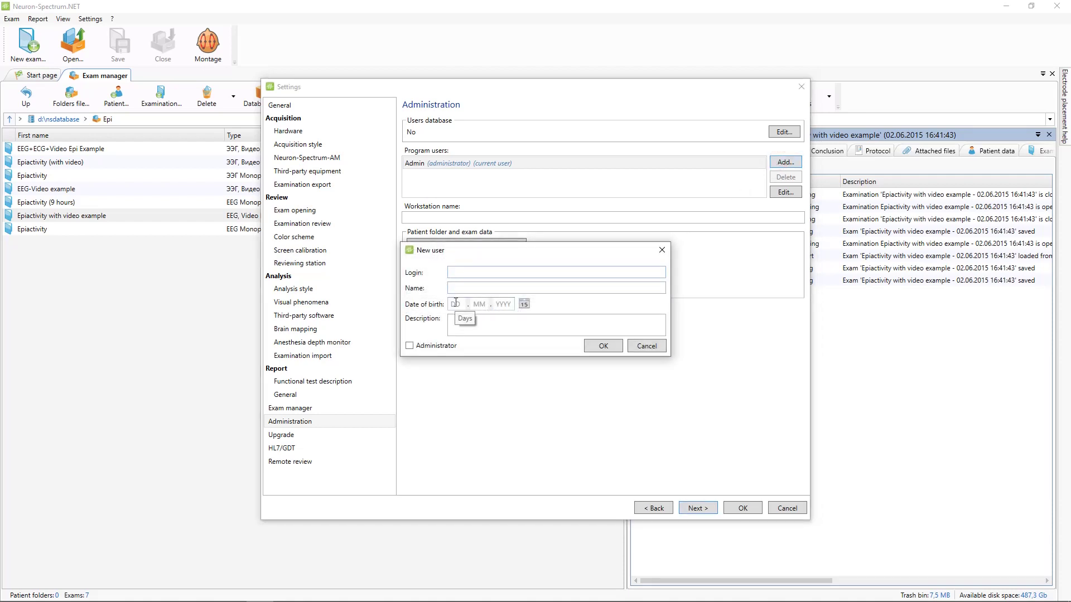
{"action": "left_click", "coordinate": [647, 346]}
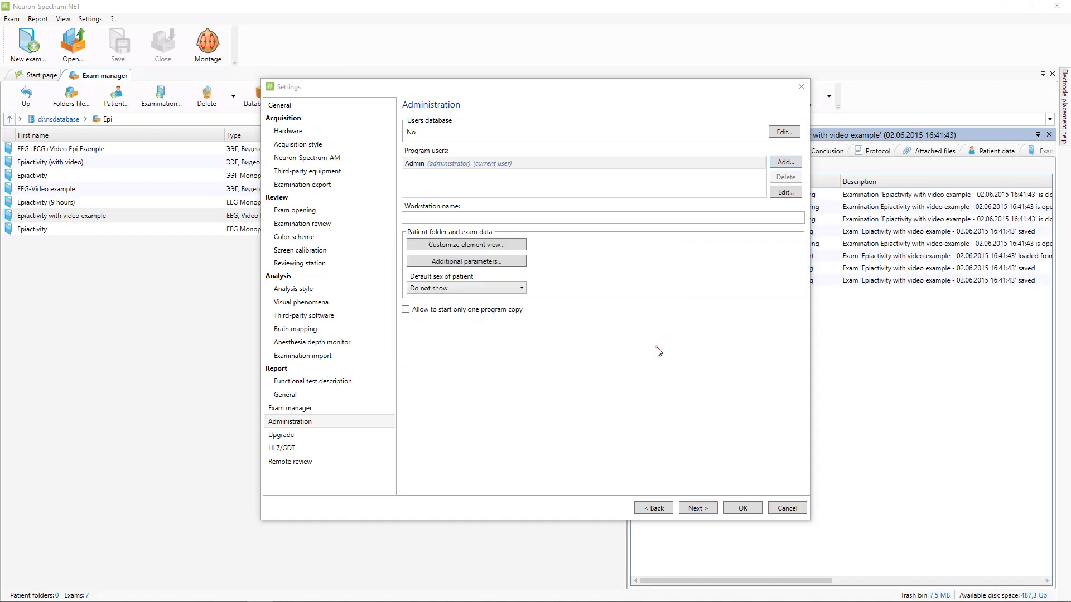
In the exam layout editor, hide and re-show the photo and try moving the ID field
{"action": "left_click", "coordinate": [502, 246]}
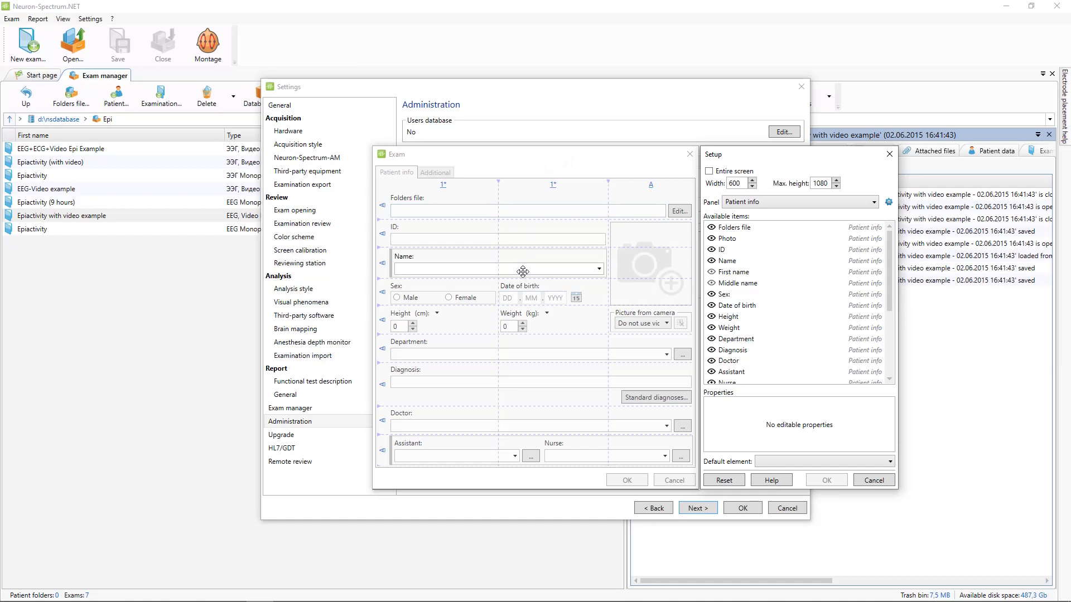
{"action": "left_click", "coordinate": [645, 237]}
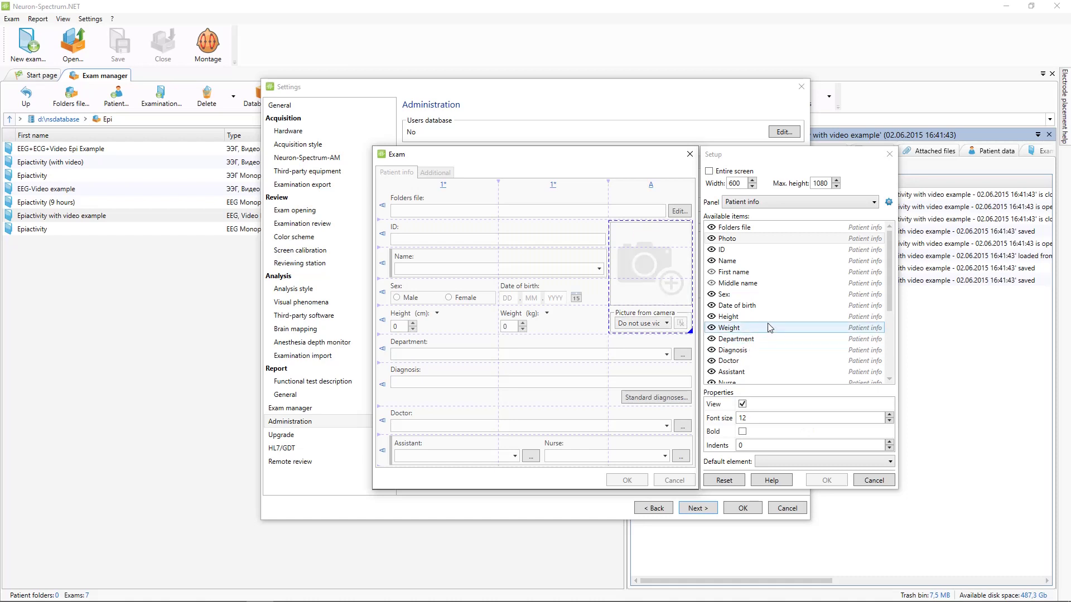
{"action": "left_click", "coordinate": [712, 239]}
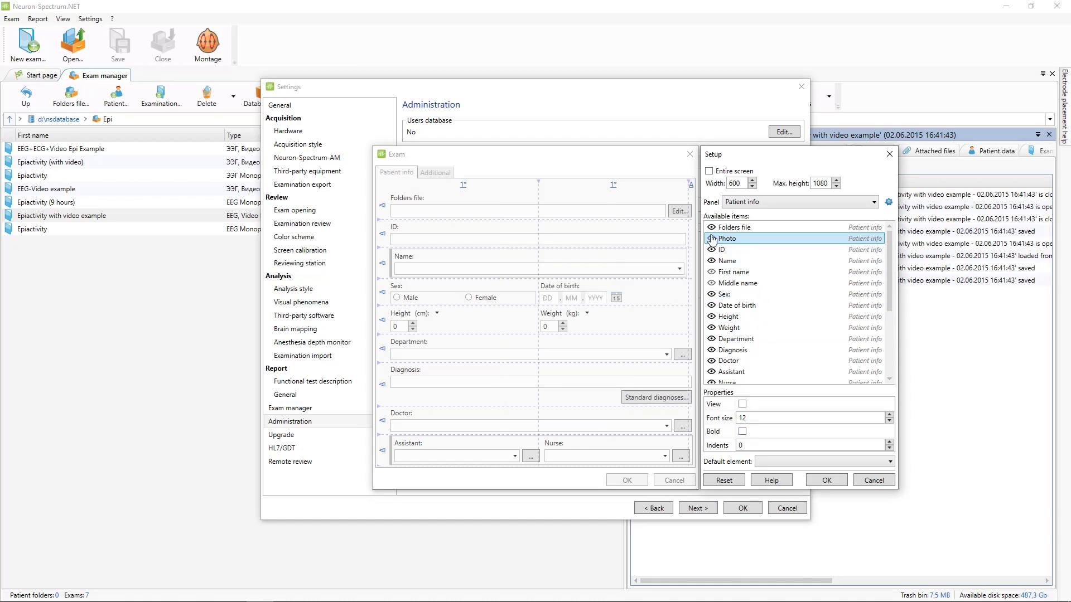
{"action": "left_click", "coordinate": [712, 240]}
{"action": "left_click", "coordinate": [558, 244]}
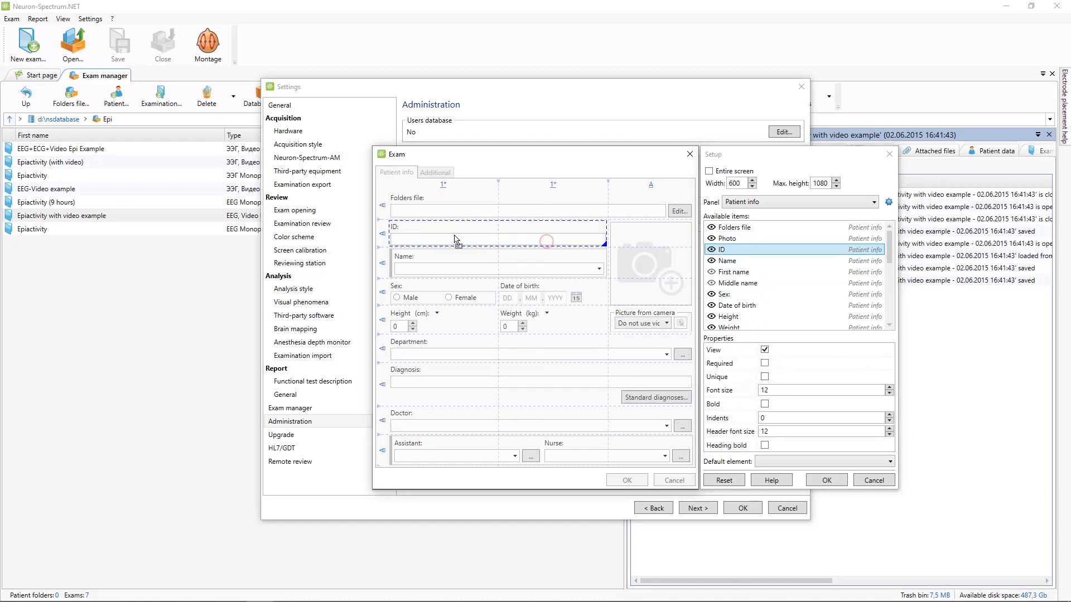
{"action": "mouse_move", "coordinate": [483, 240]}
{"action": "left_mouse_down"}
{"action": "mouse_move", "coordinate": [583, 234]}
{"action": "mouse_move", "coordinate": [483, 233]}
{"action": "left_mouse_up"}
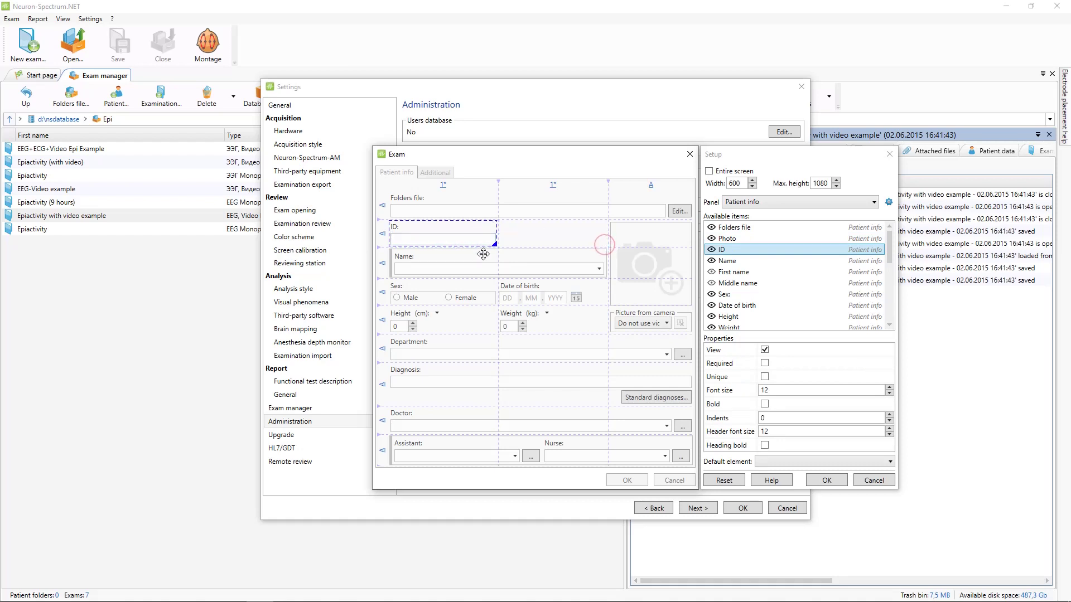
{"action": "scroll", "coordinate": [754, 293], "scroll_direction": "down", "scroll_amount": 3}
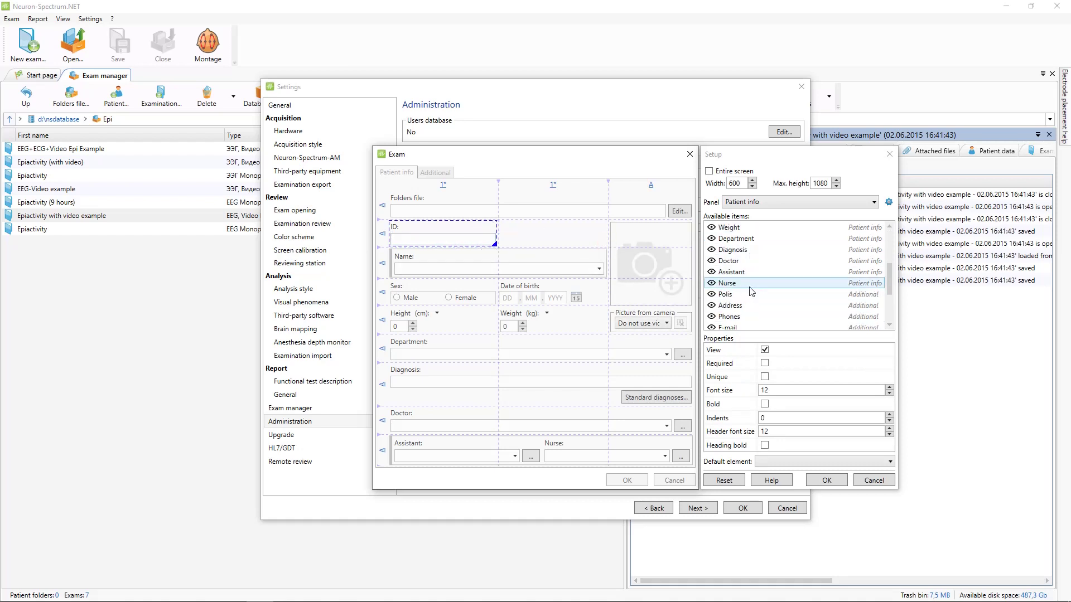
{"action": "scroll", "coordinate": [753, 291], "scroll_direction": "down", "scroll_amount": 2}
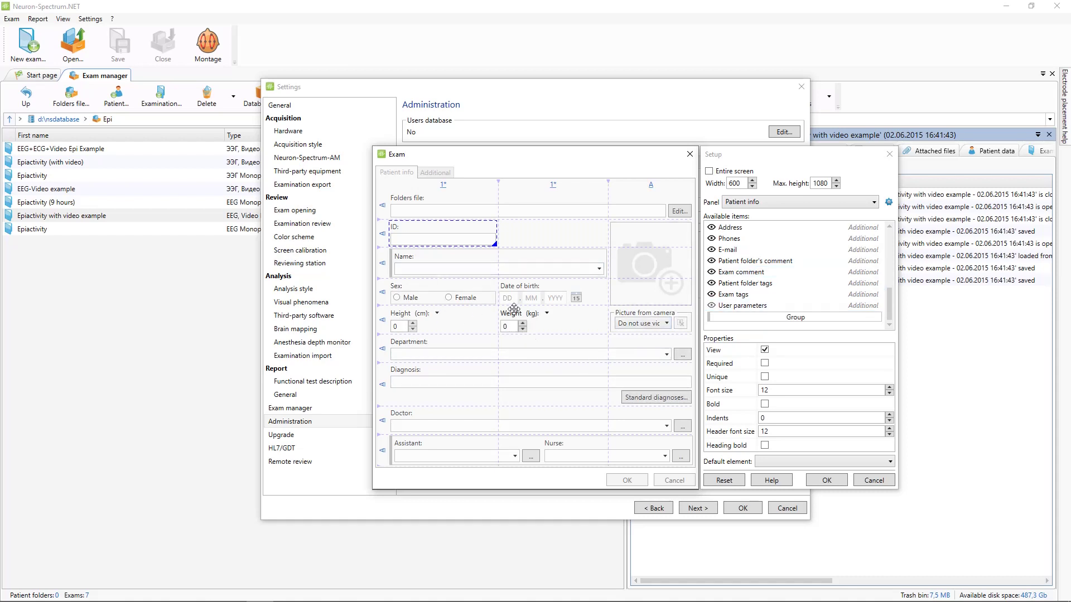
Close the layout editor without saving changes and close the exam form preview
{"action": "left_click", "coordinate": [874, 480]}
{"action": "left_click", "coordinate": [554, 346]}
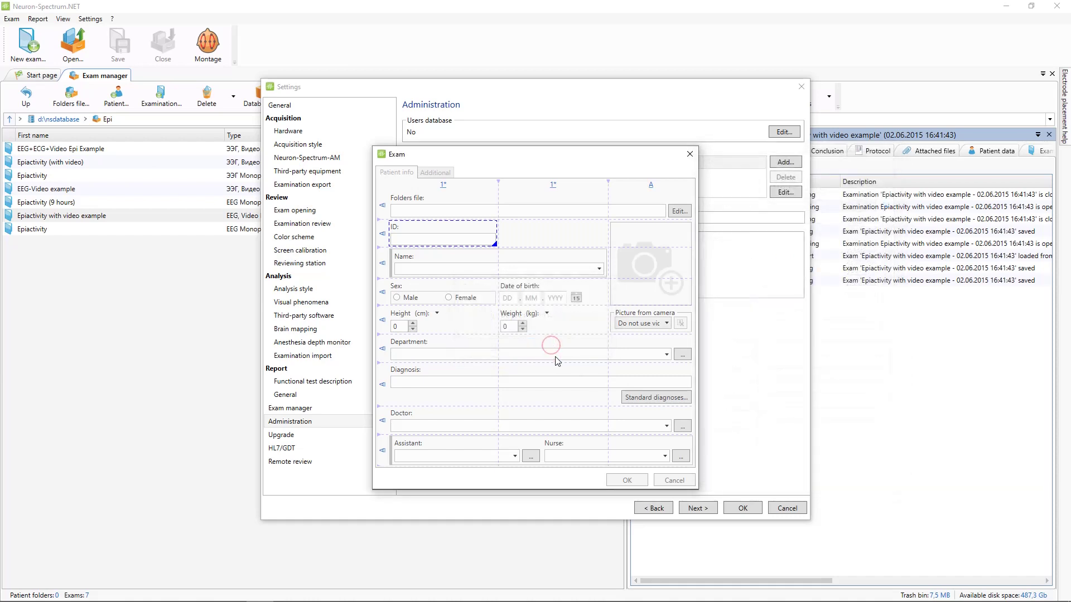
{"action": "left_click", "coordinate": [690, 154]}
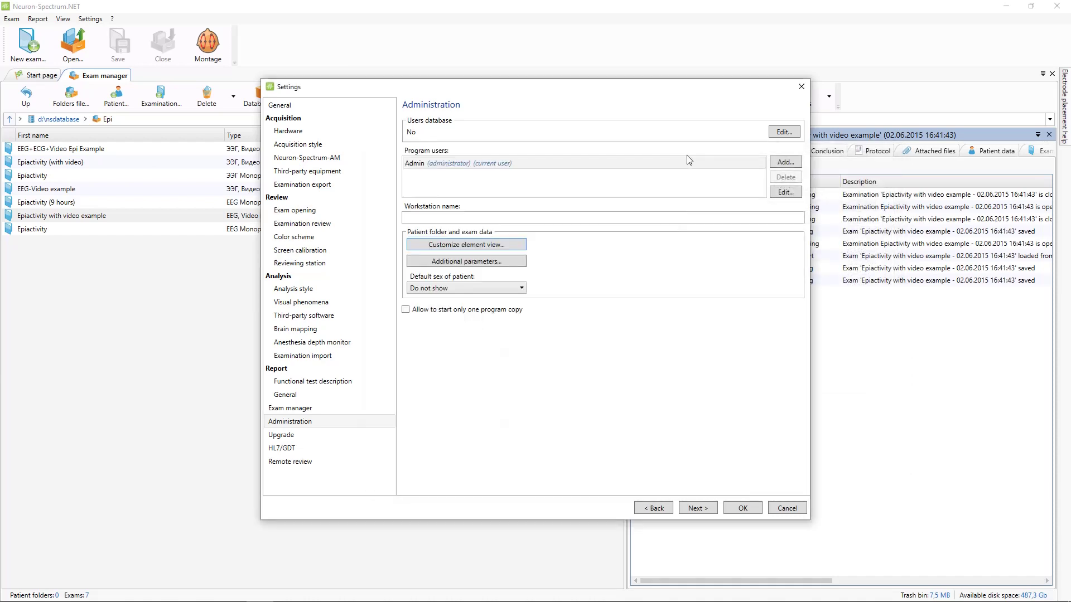
Add a new user parameter named 'Parameter' under Additional parameters
{"action": "left_click", "coordinate": [507, 264]}
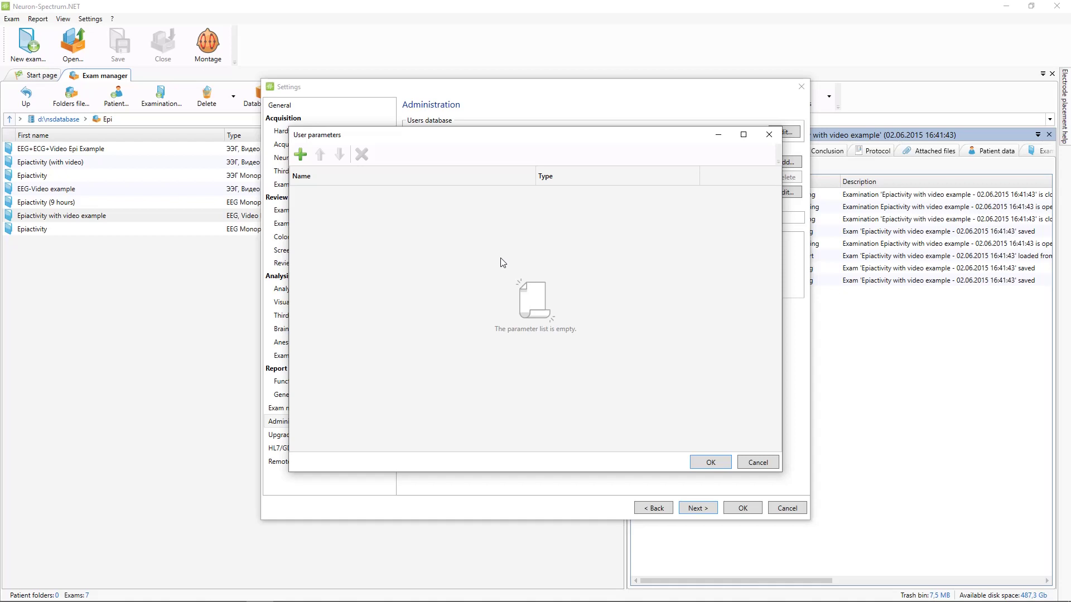
{"action": "left_click", "coordinate": [301, 154]}
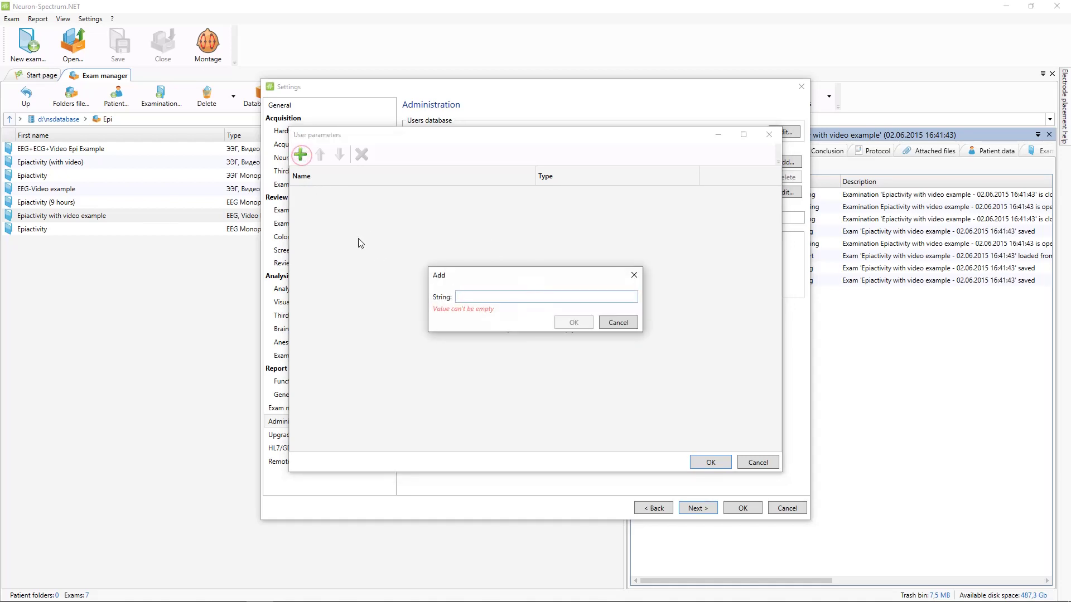
{"action": "type", "text": "Paramete"}
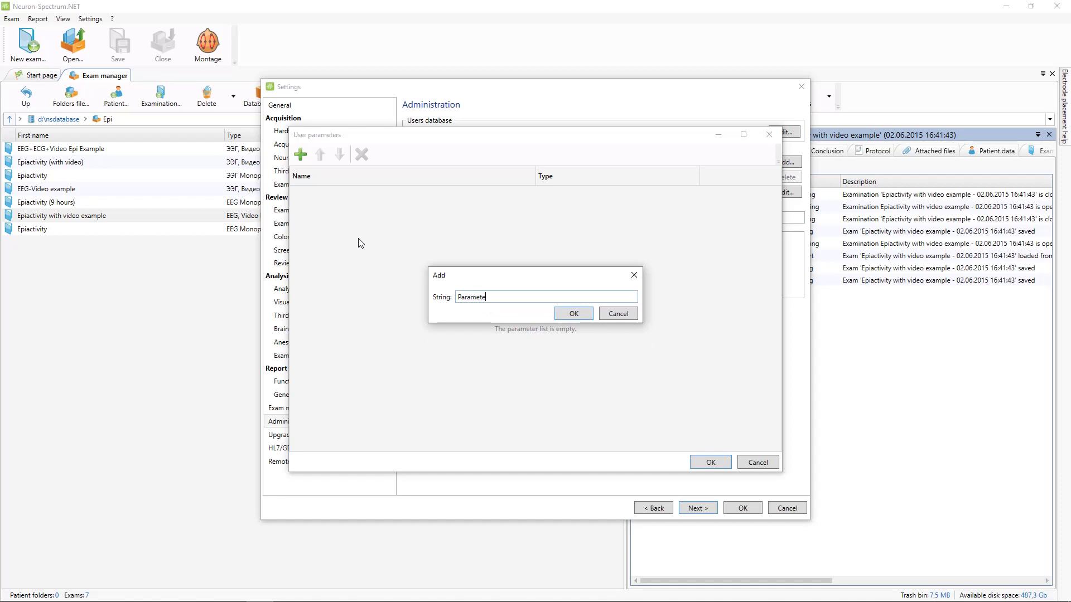
{"action": "type", "text": "r"}
{"action": "left_click", "coordinate": [574, 315]}
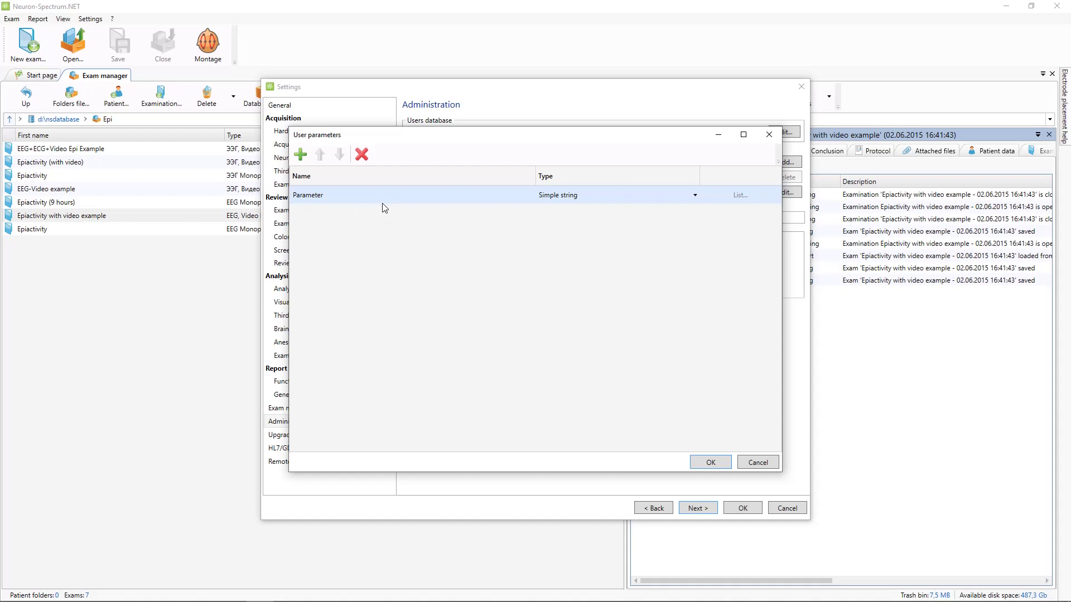
Set the parameter's type to Values from list
{"action": "left_click", "coordinate": [614, 195]}
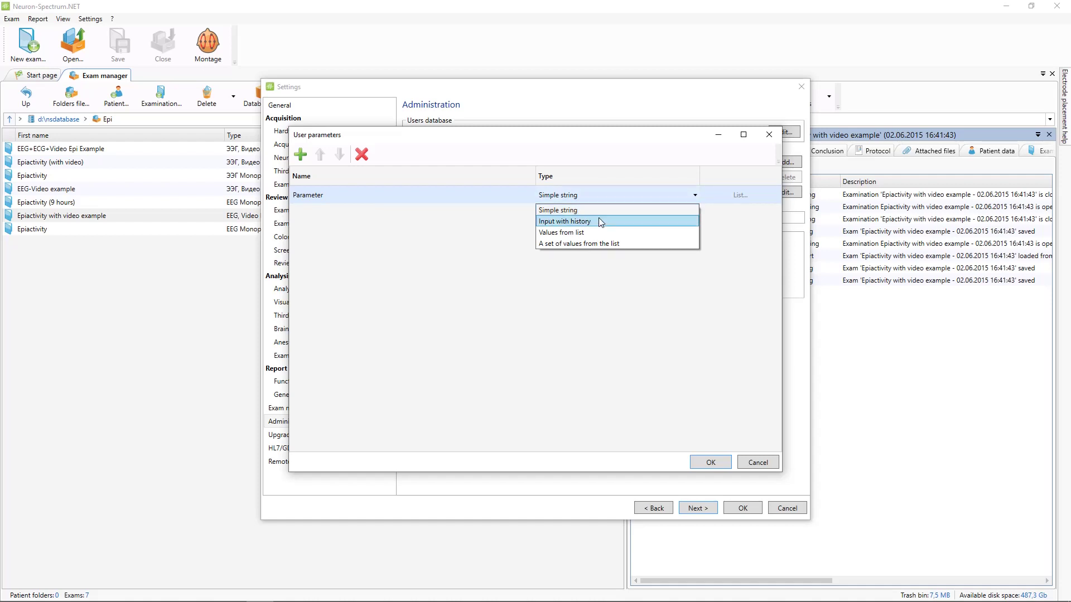
{"action": "left_click", "coordinate": [598, 220]}
{"action": "left_click", "coordinate": [613, 195]}
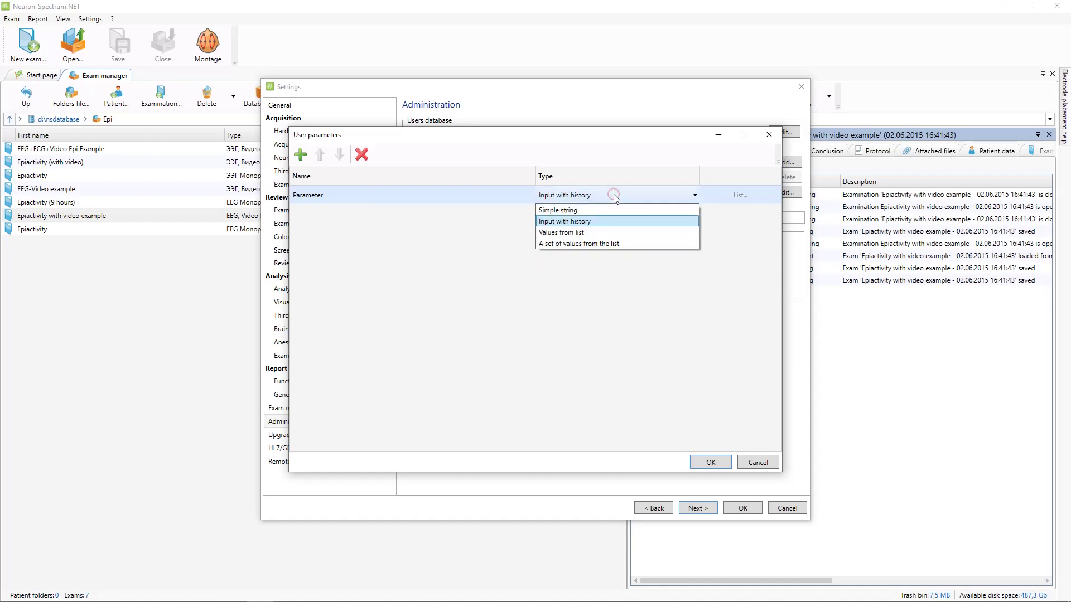
Fill Parameter's list of allowed values with 1, 2 and 3 and confirm the catalog
{"action": "left_click", "coordinate": [591, 228]}
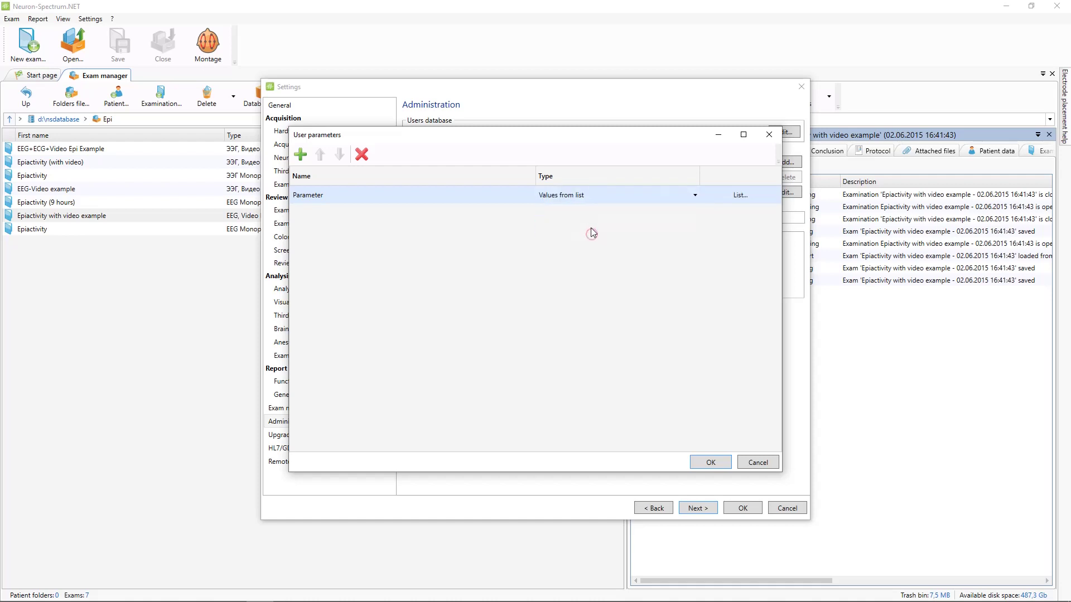
{"action": "left_click", "coordinate": [741, 195]}
{"action": "left_click", "coordinate": [636, 284]}
{"action": "type", "text": "1"}
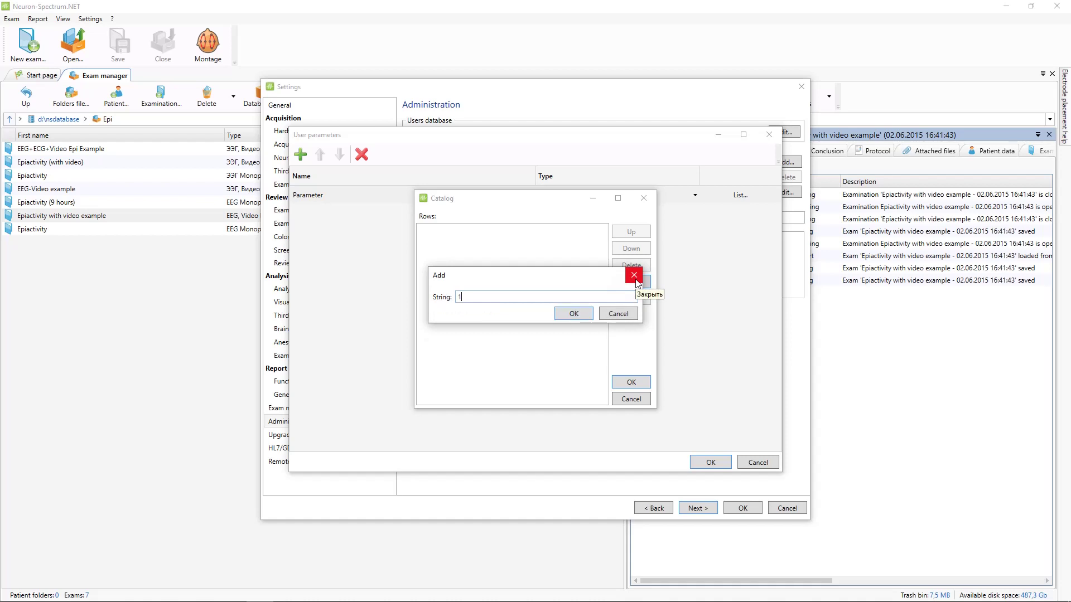
{"action": "left_click", "coordinate": [582, 315]}
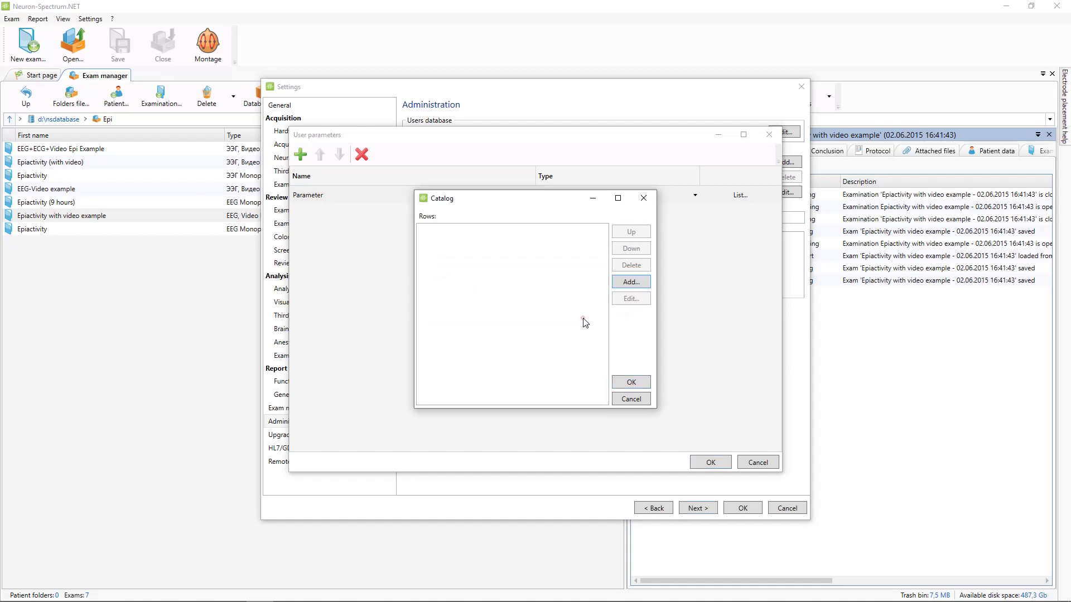
{"action": "left_click", "coordinate": [643, 287]}
{"action": "type", "text": "2"}
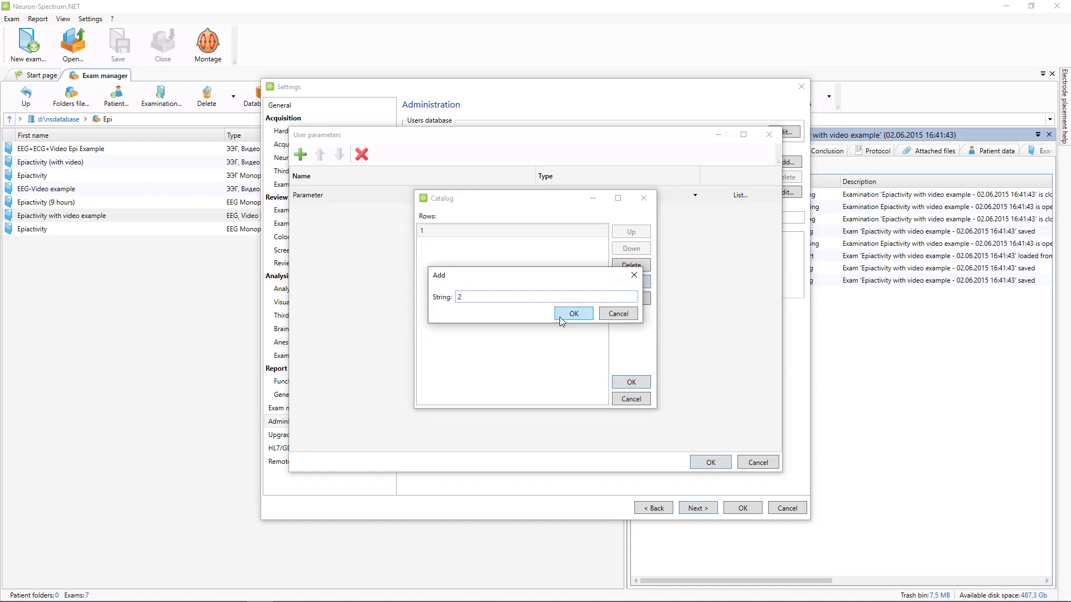
{"action": "left_click", "coordinate": [569, 315]}
{"action": "left_click", "coordinate": [631, 283]}
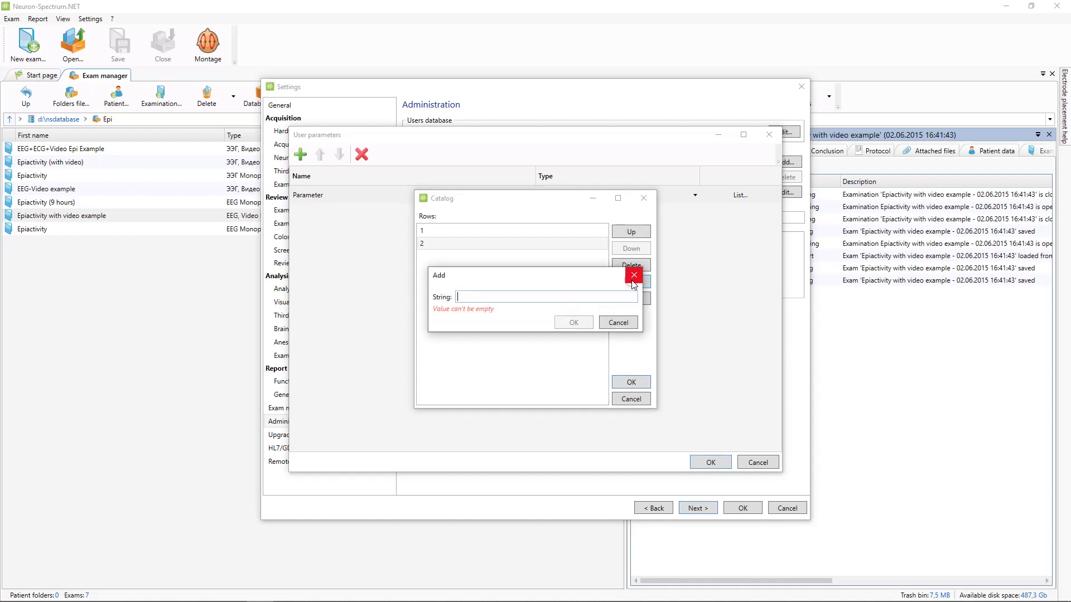
{"action": "type", "text": "3"}
{"action": "left_click", "coordinate": [577, 313]}
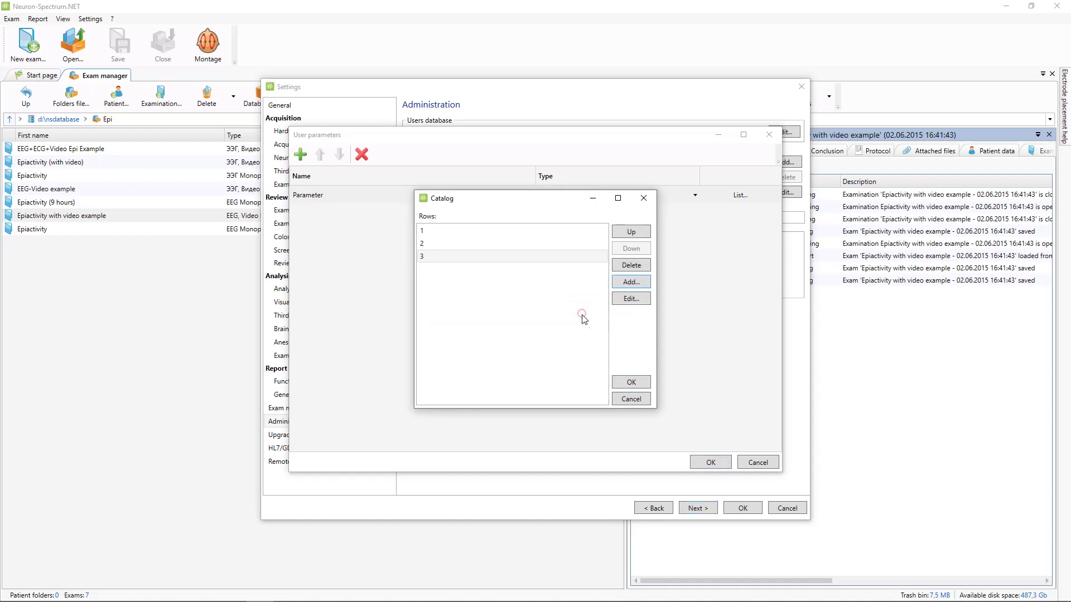
{"action": "left_click", "coordinate": [619, 383]}
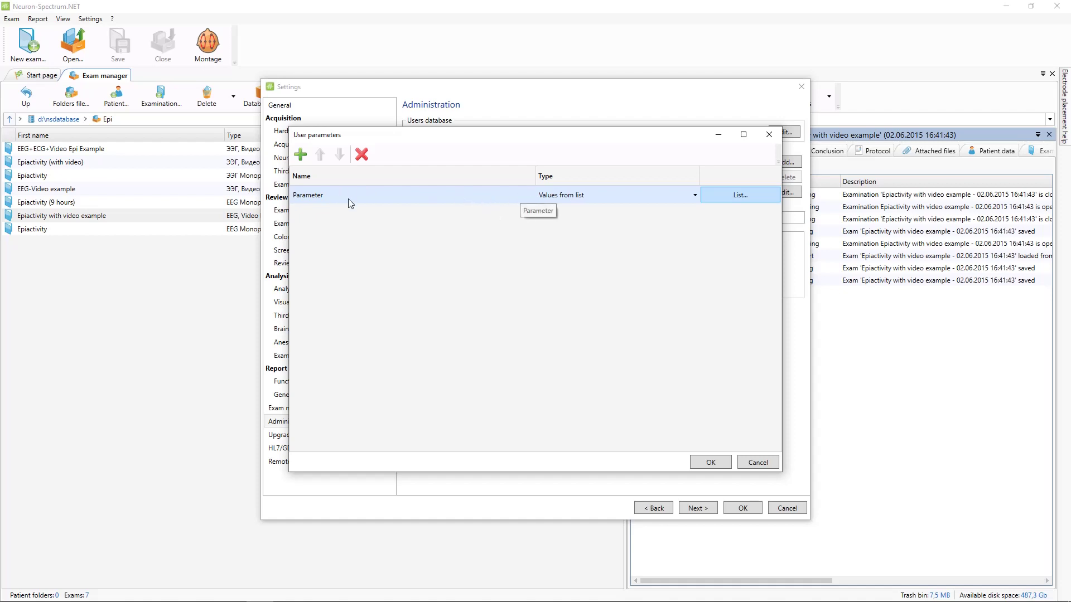
Keep Values from list as the type and save the user parameters
{"action": "left_click", "coordinate": [695, 196]}
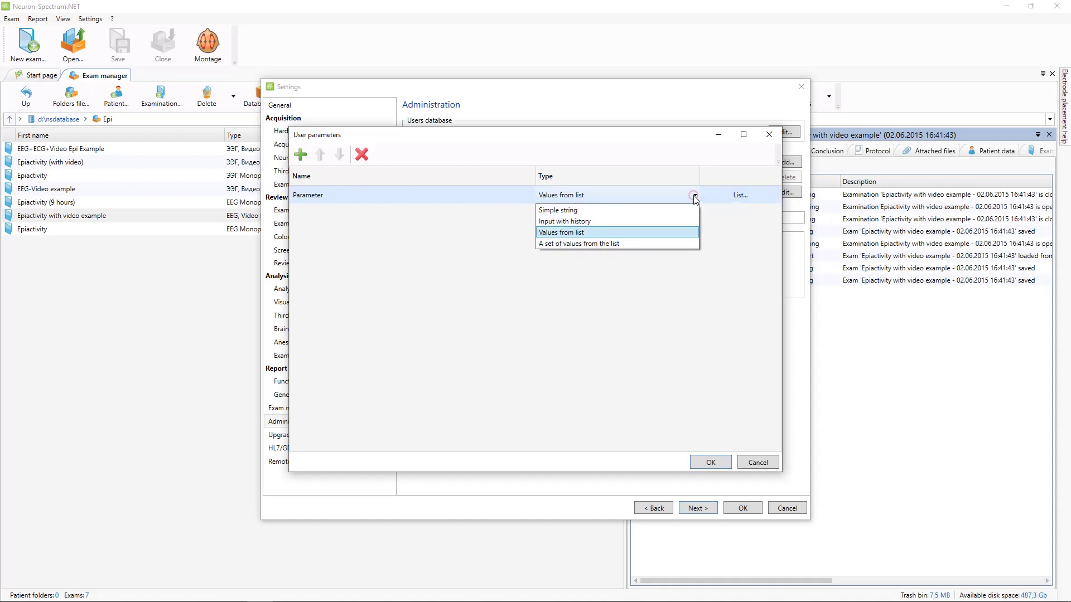
{"action": "left_click", "coordinate": [694, 195]}
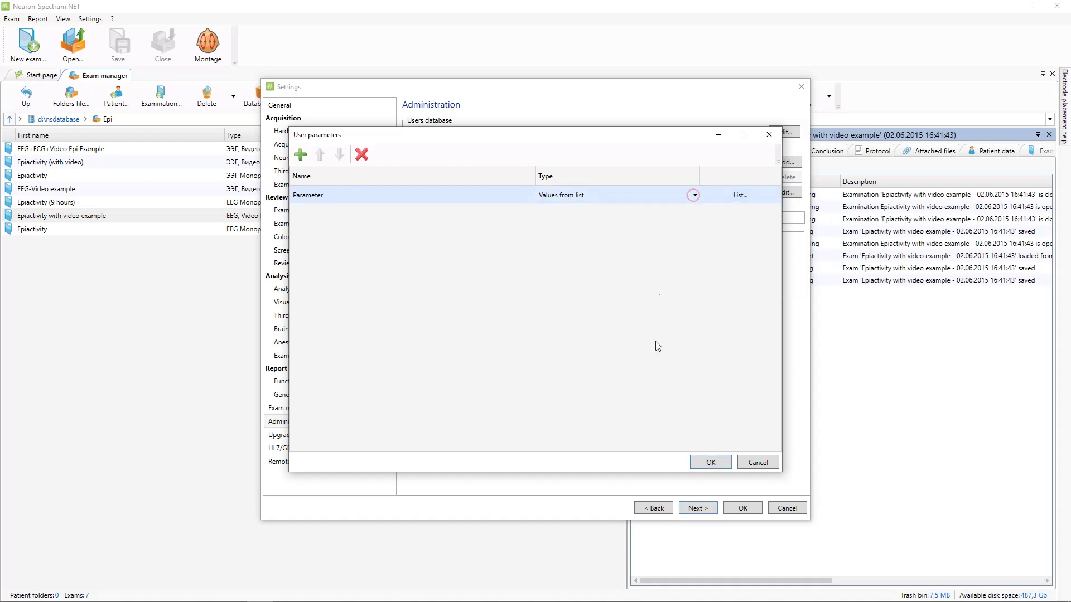
{"action": "left_click", "coordinate": [710, 463]}
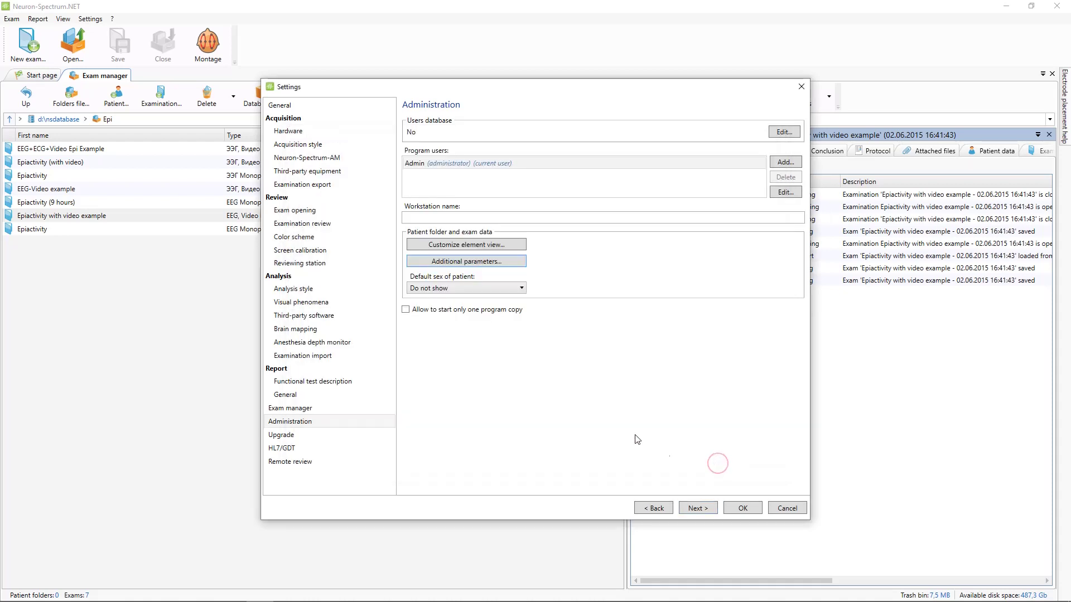
Apply settings, then pick 3 from Parameter's values in a new exam and cancel it
{"action": "left_click", "coordinate": [742, 508]}
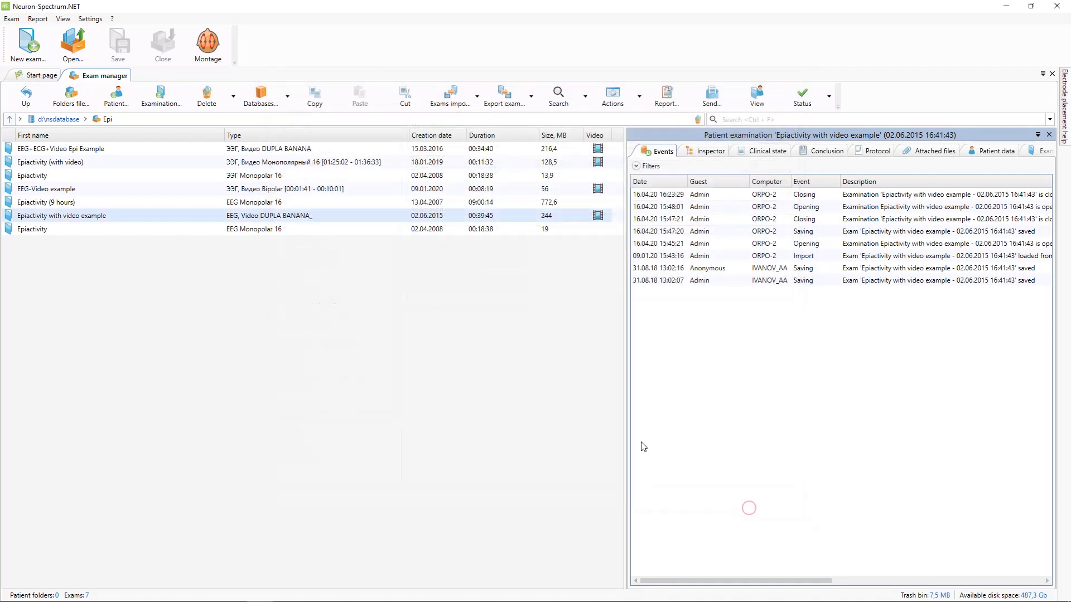
{"action": "left_click", "coordinate": [29, 43]}
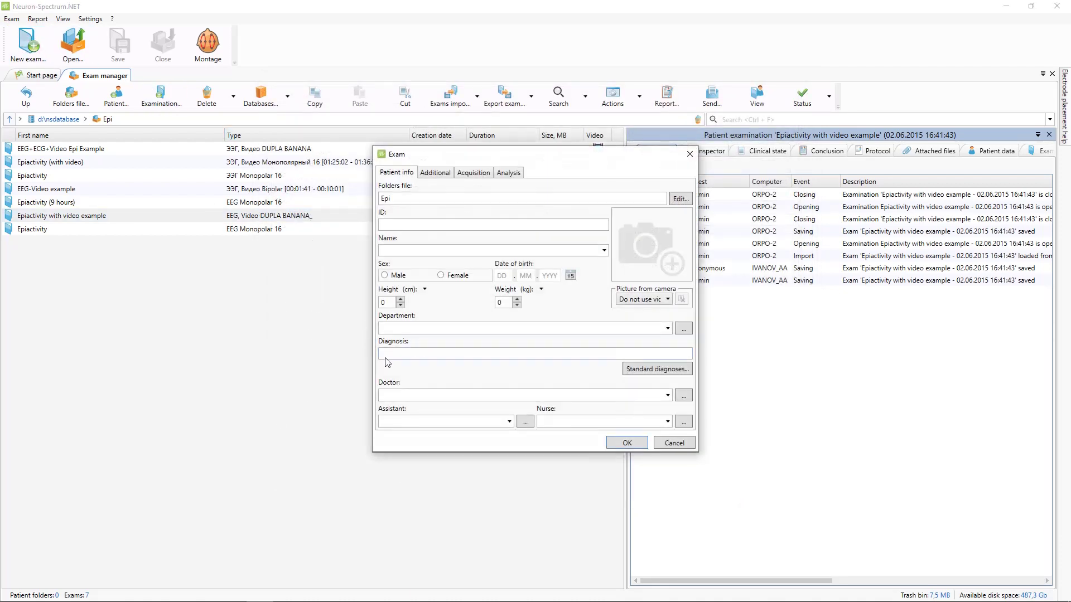
{"action": "left_click", "coordinate": [435, 173]}
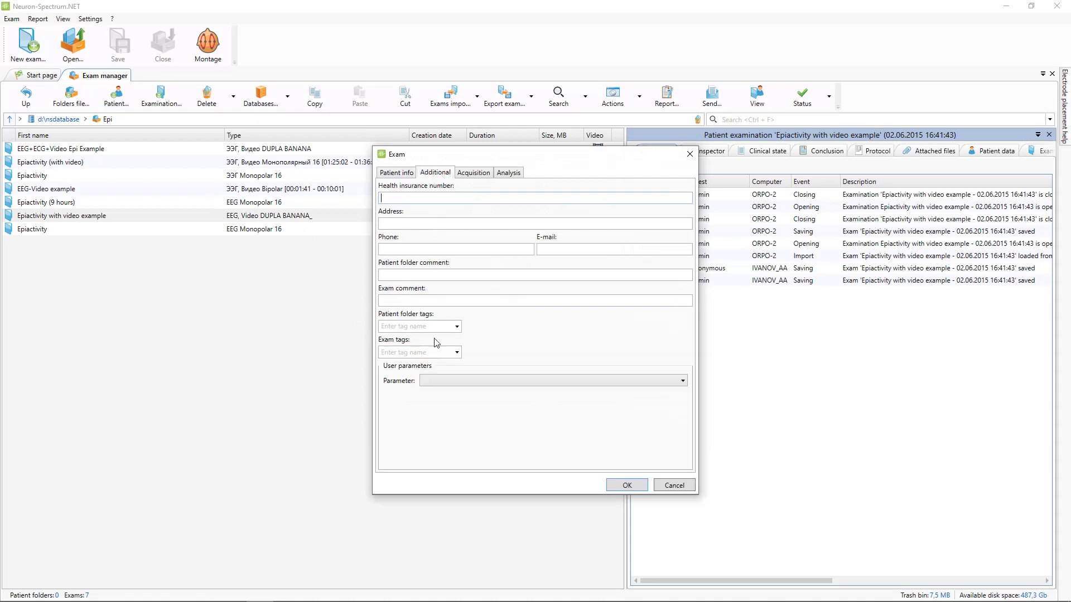
{"action": "left_click", "coordinate": [451, 383]}
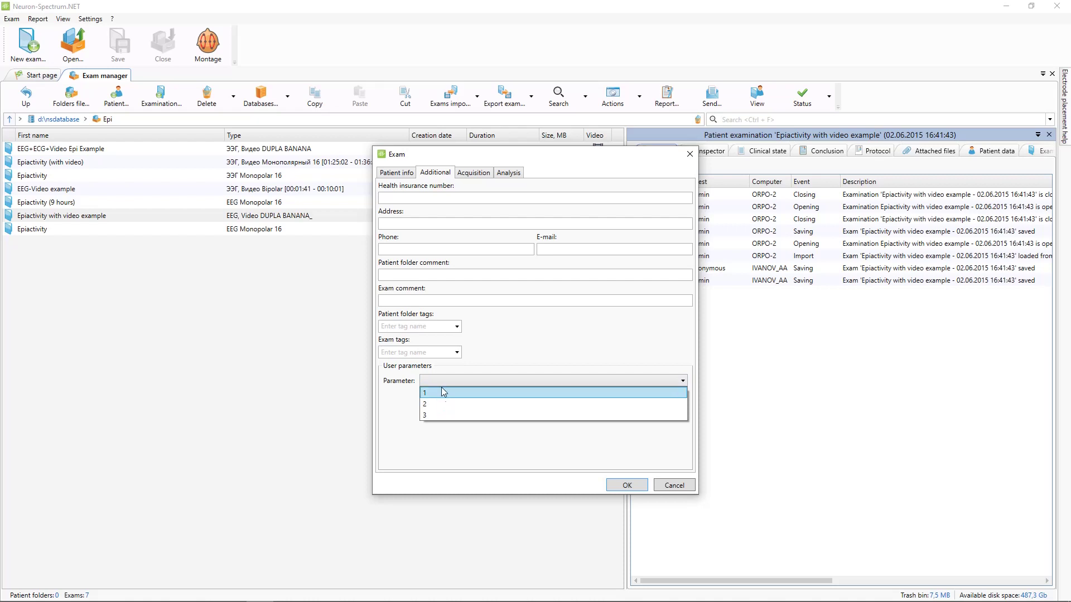
{"action": "left_click", "coordinate": [437, 414]}
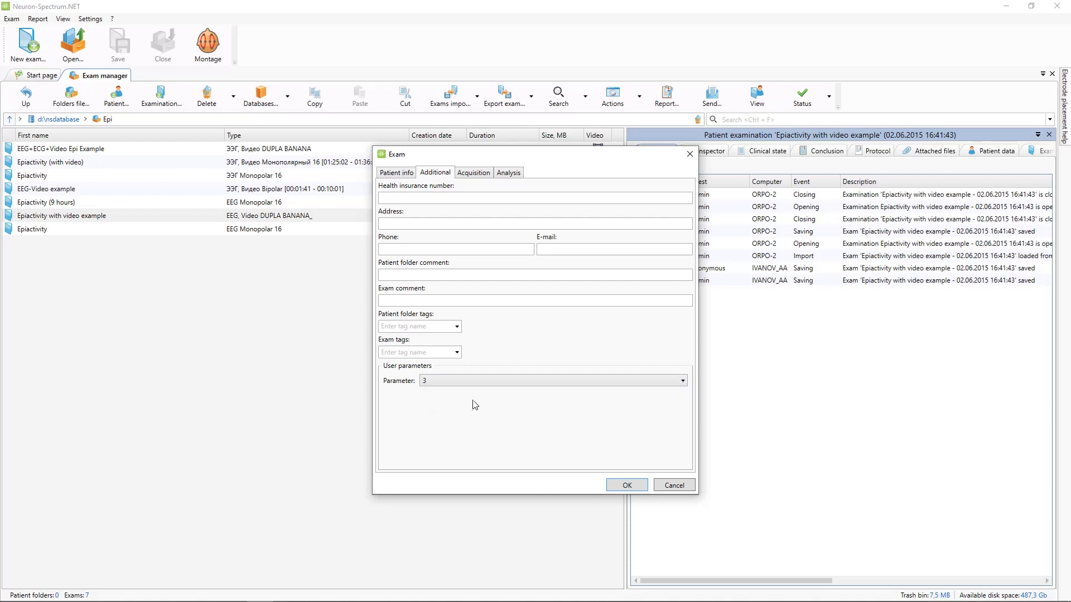
{"action": "left_click", "coordinate": [676, 487]}
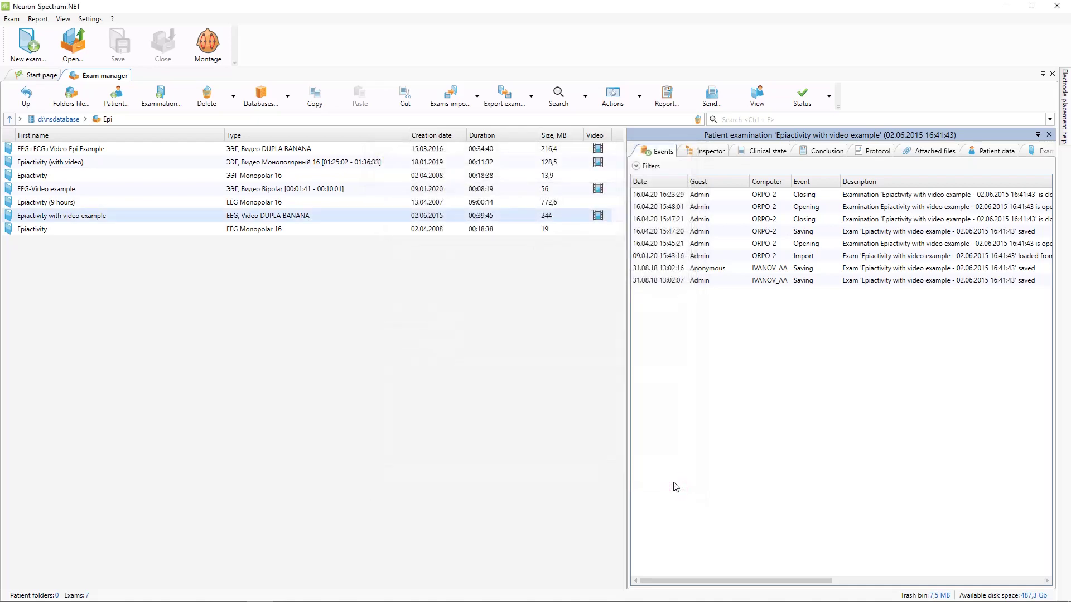